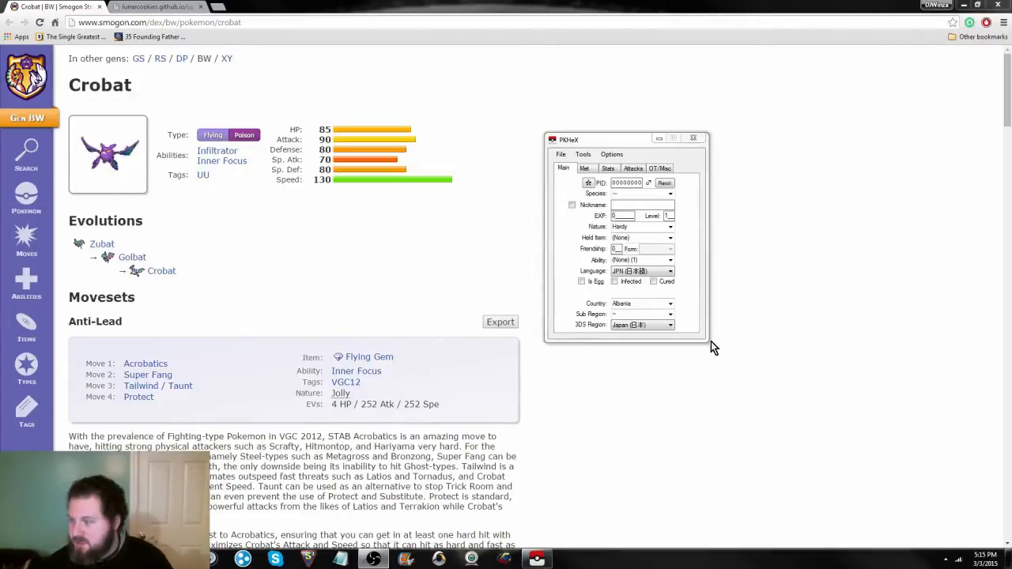
click(620, 140)
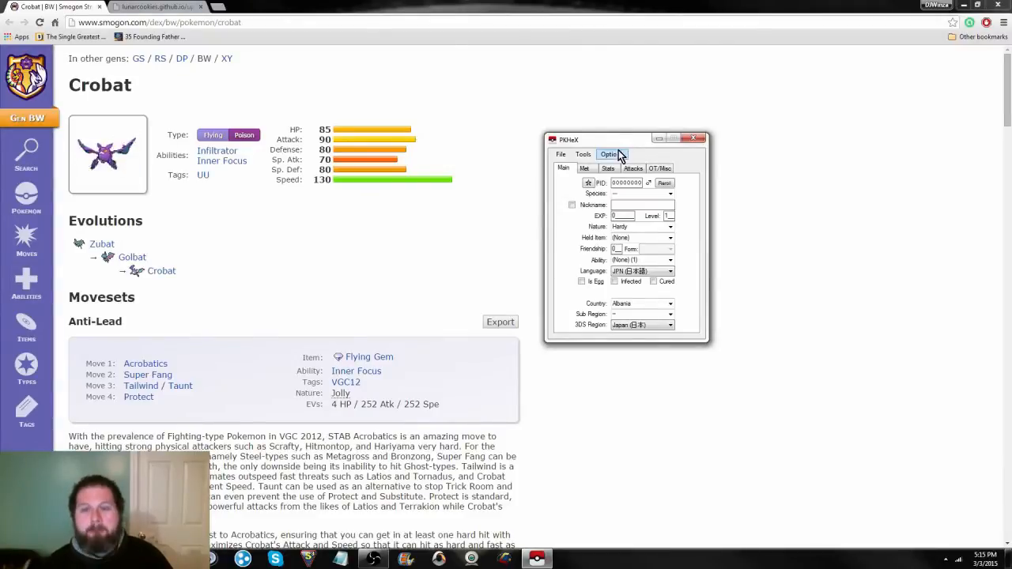
click(617, 155)
click(619, 155)
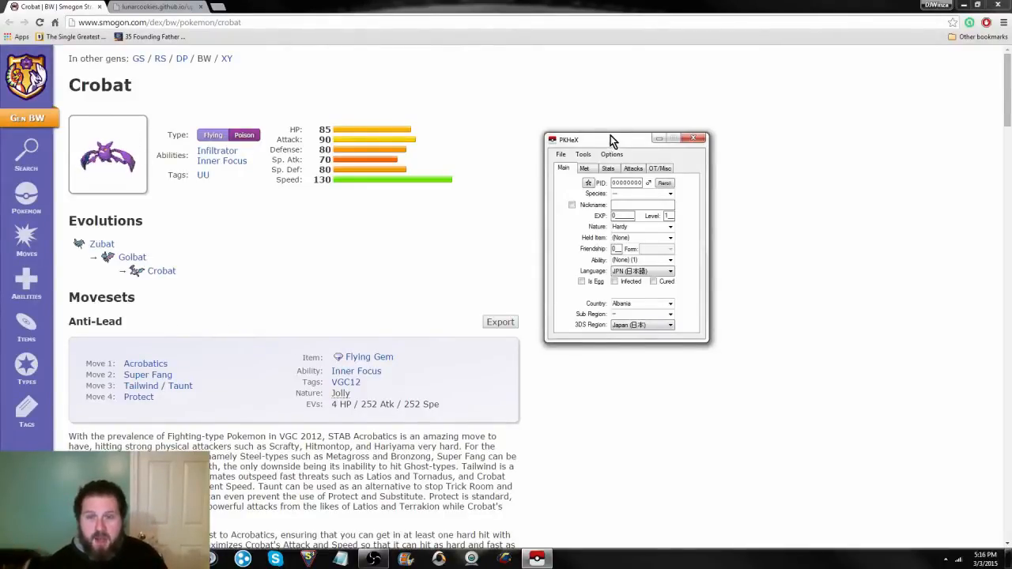
- Reposition the editor window beside the Crobat movesets and set the Pokémon's species to Crobat
drag(610, 136, 567, 112)
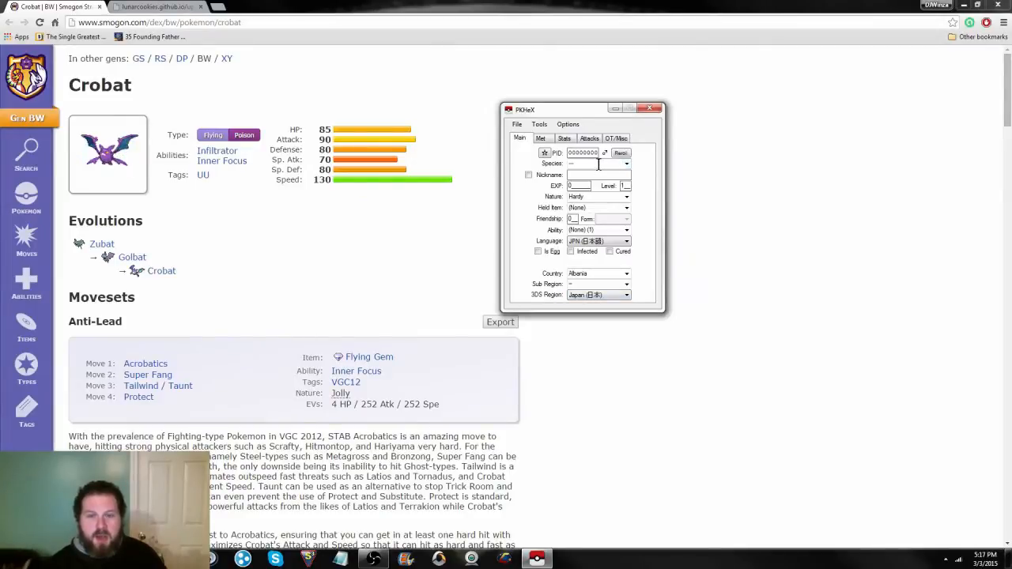
click(626, 165)
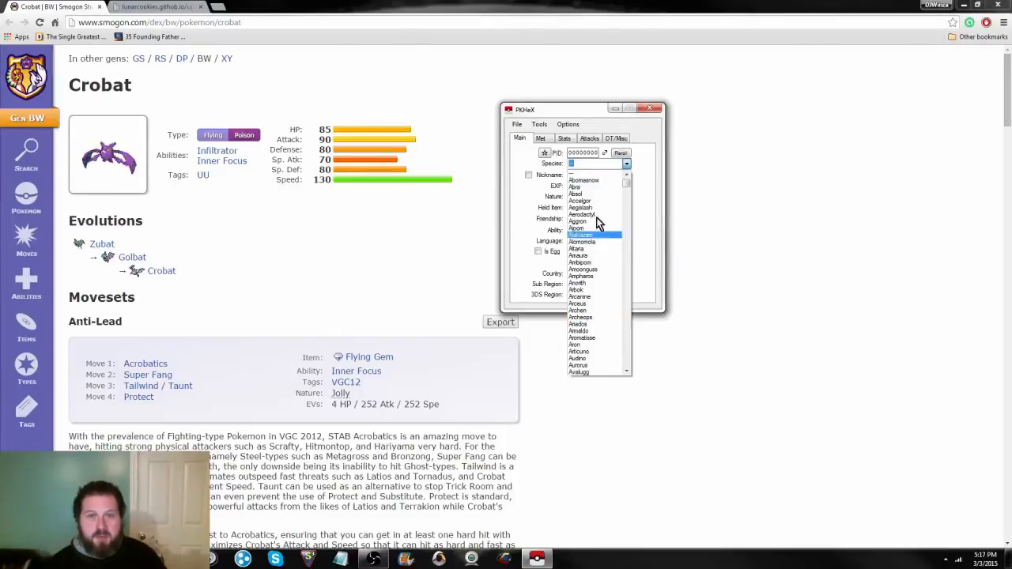
click(589, 161)
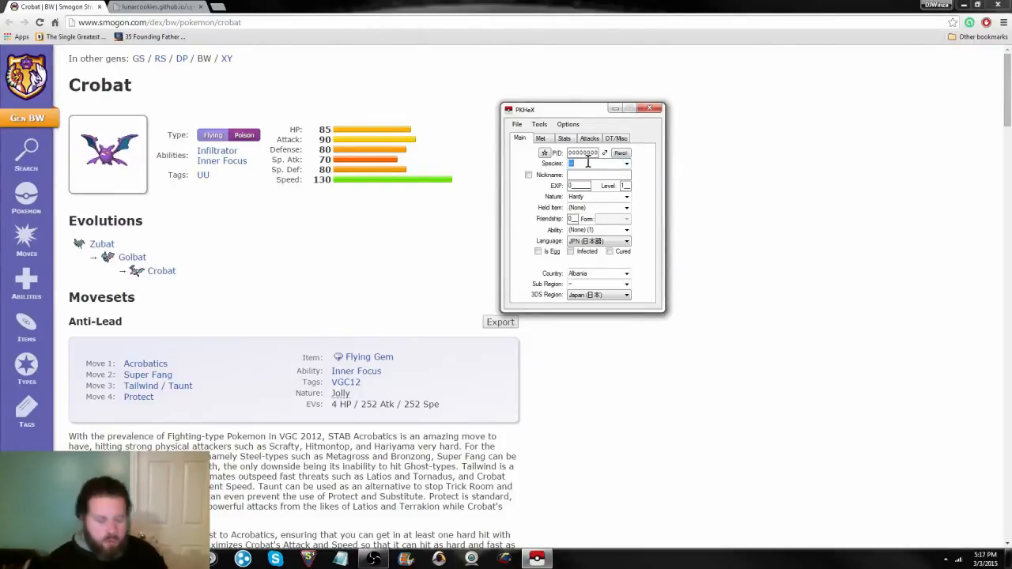
text(croagunk)
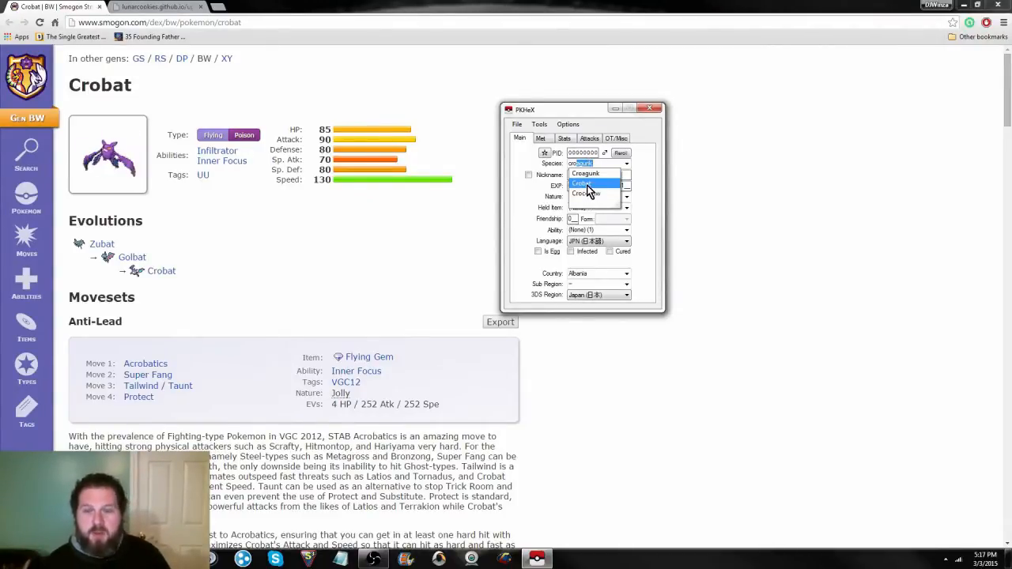
click(586, 184)
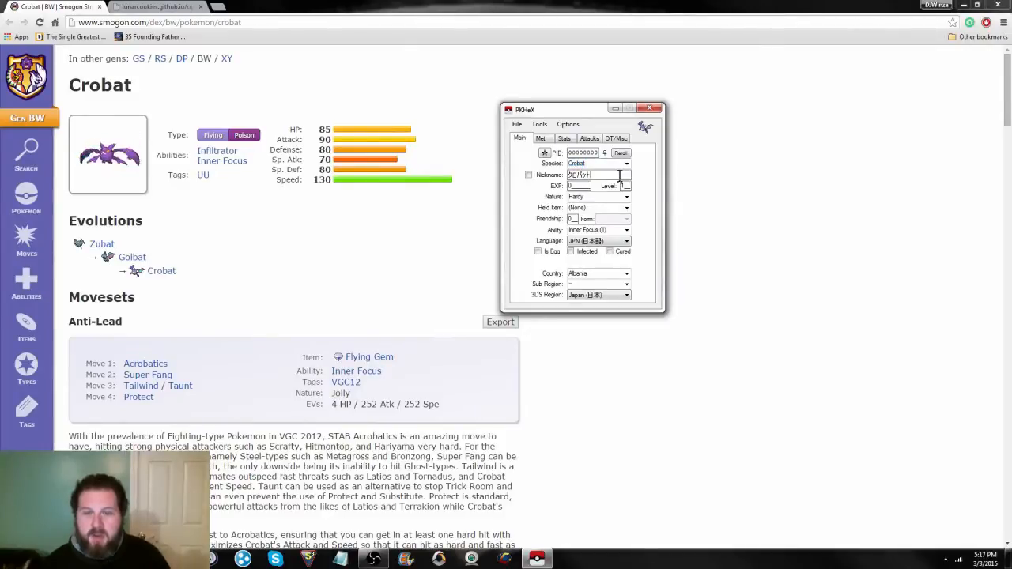
- Mark the Crobat as nicknamed and replace its Japanese default name with Flapper
drag(618, 175, 449, 181)
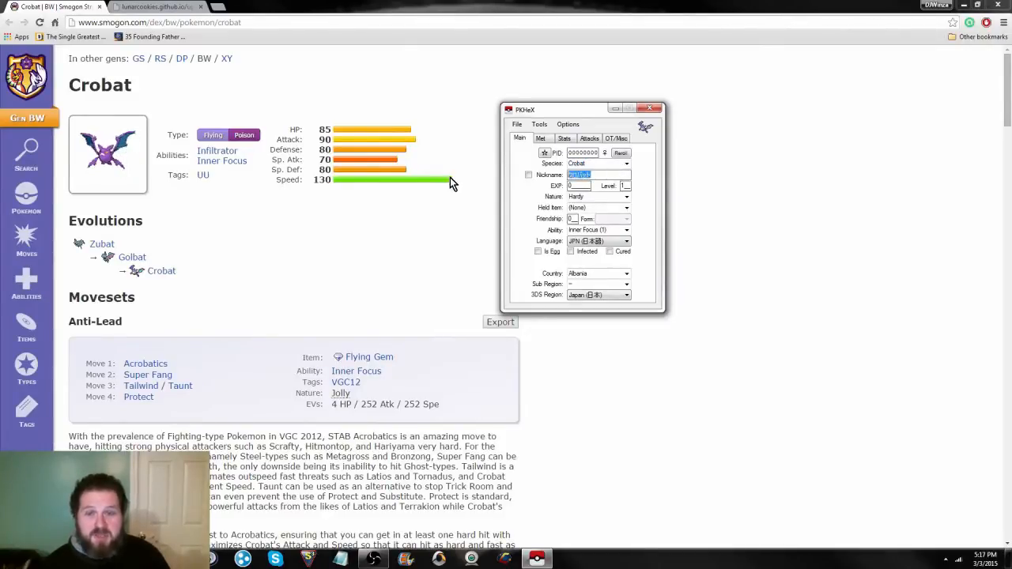
click(529, 175)
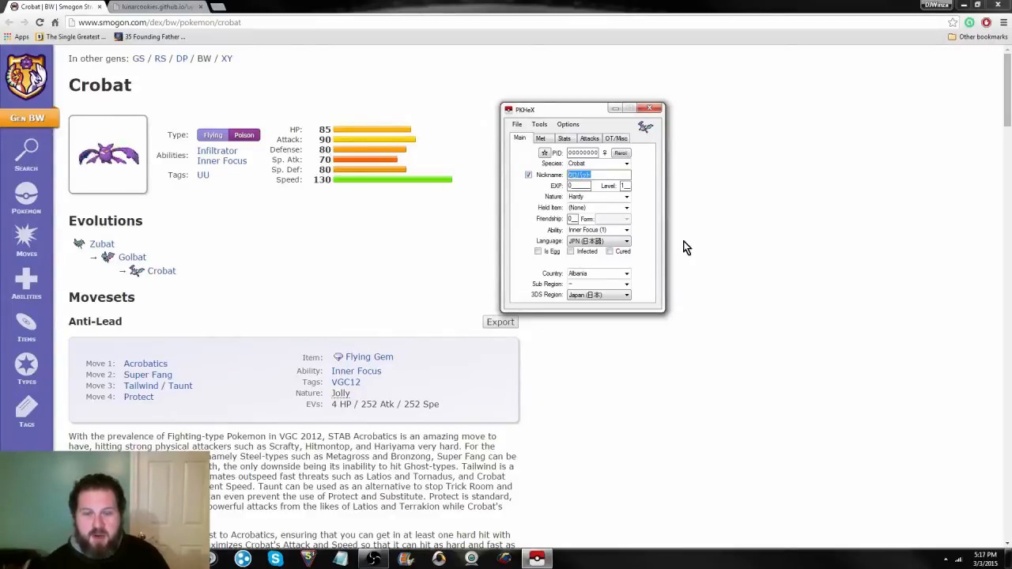
key(BackSpace)
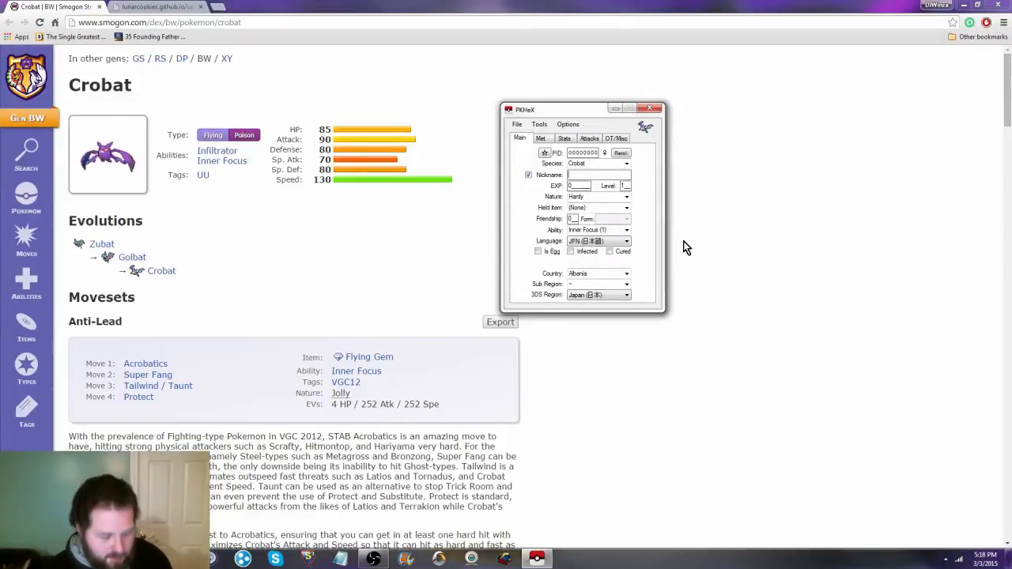
text(lapp)
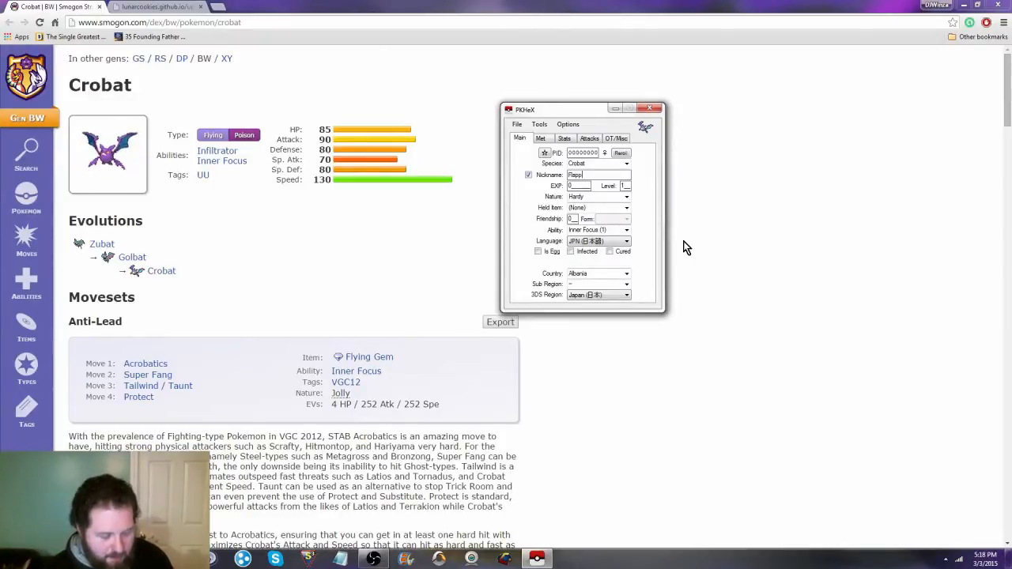
text(er)
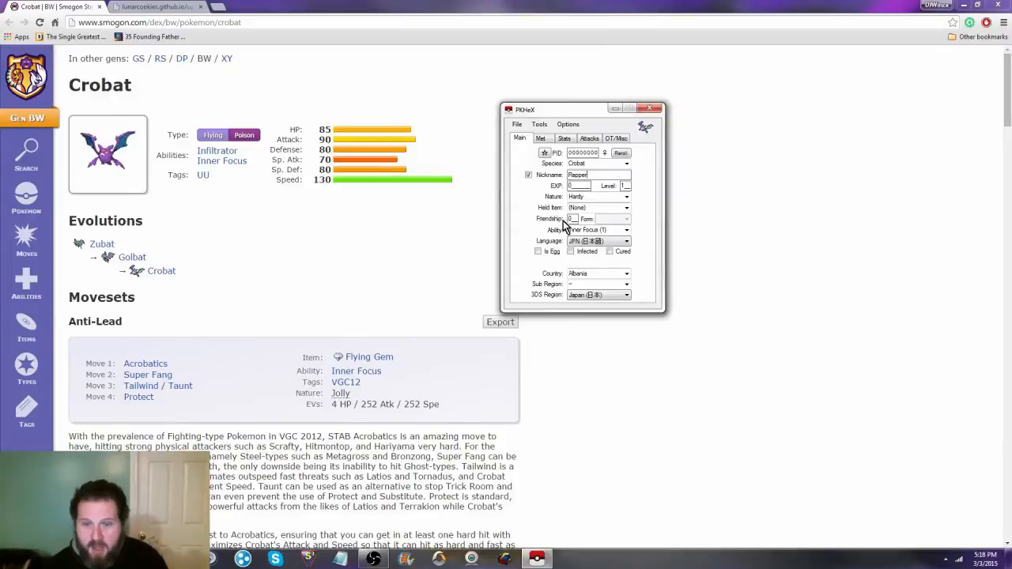
- Switch the Crobat's gender to male and set its level to 100
click(606, 155)
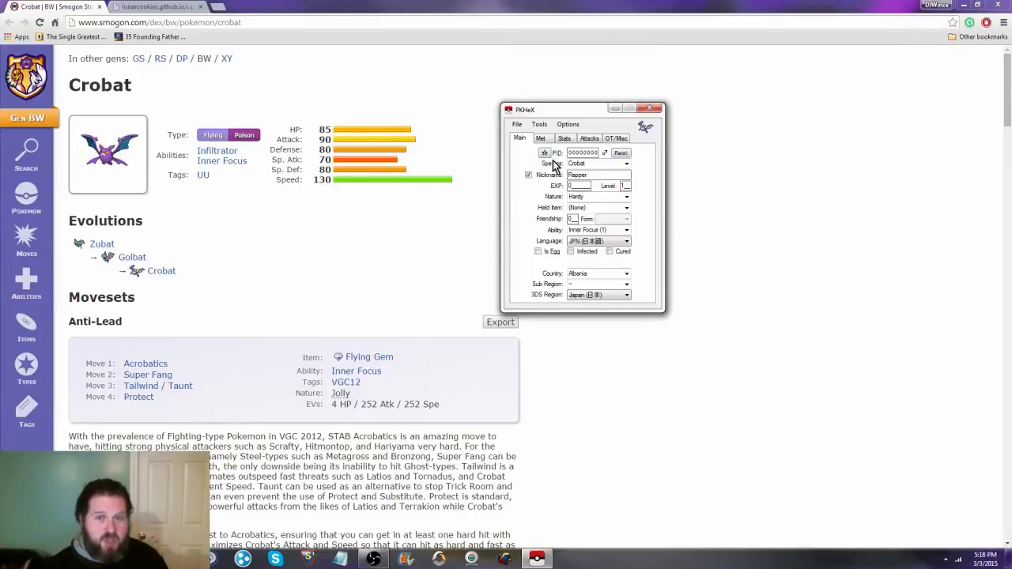
double_click(625, 185)
text(100)
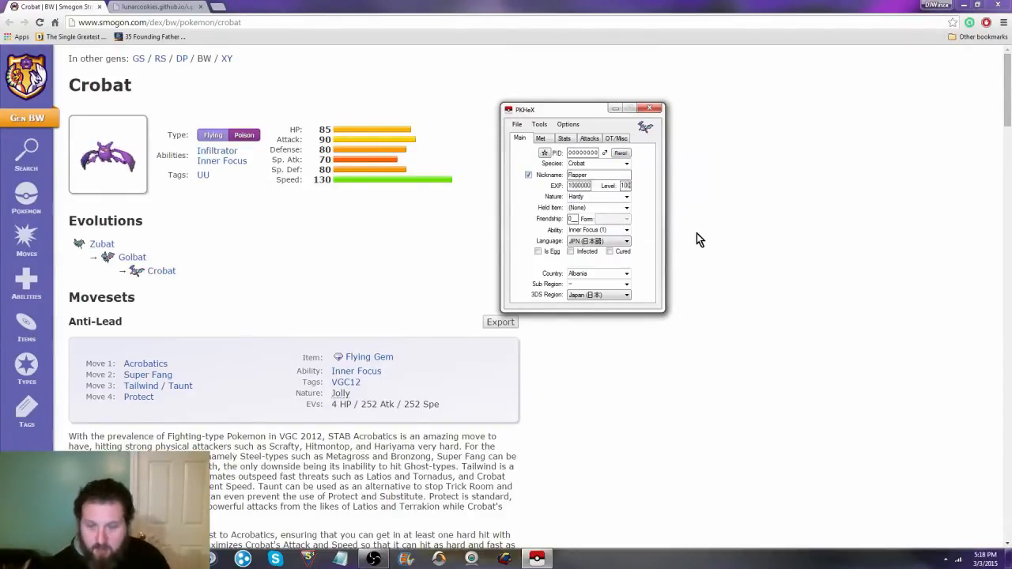
- Set the Crobat's nature to Jolly and its language to ENG (English), keeping Inner Focus (1) as the ability
click(624, 198)
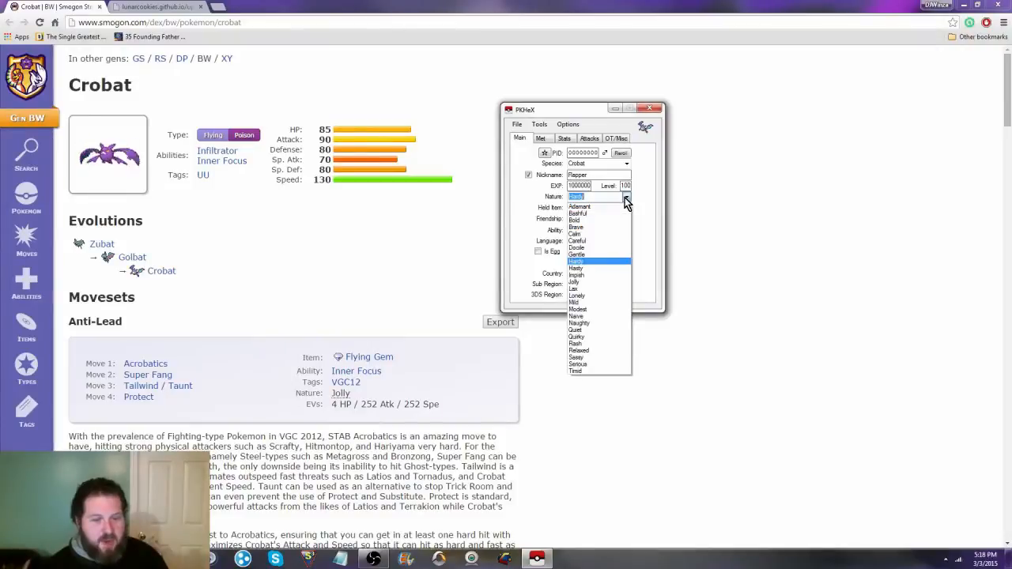
click(588, 281)
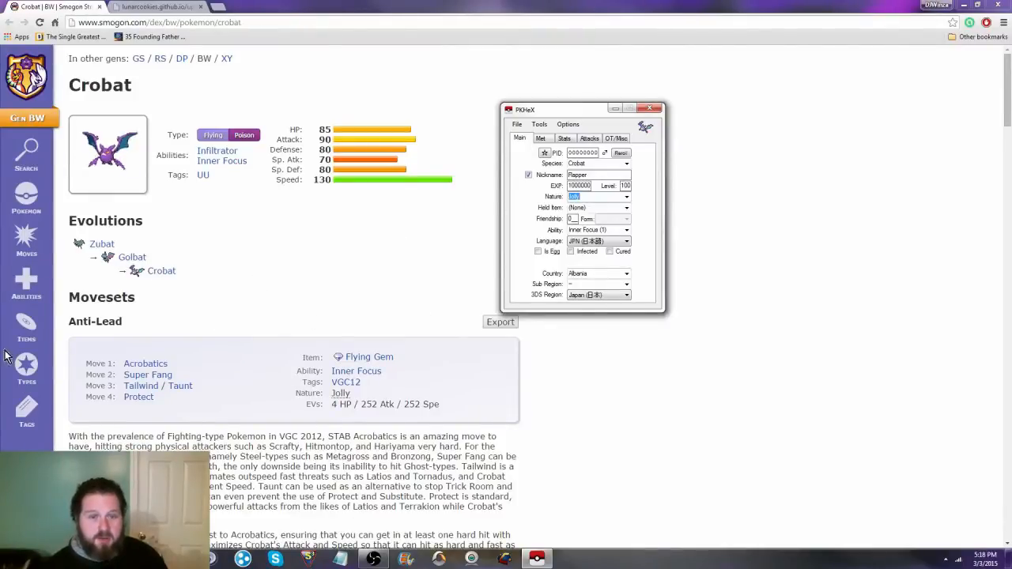
click(627, 229)
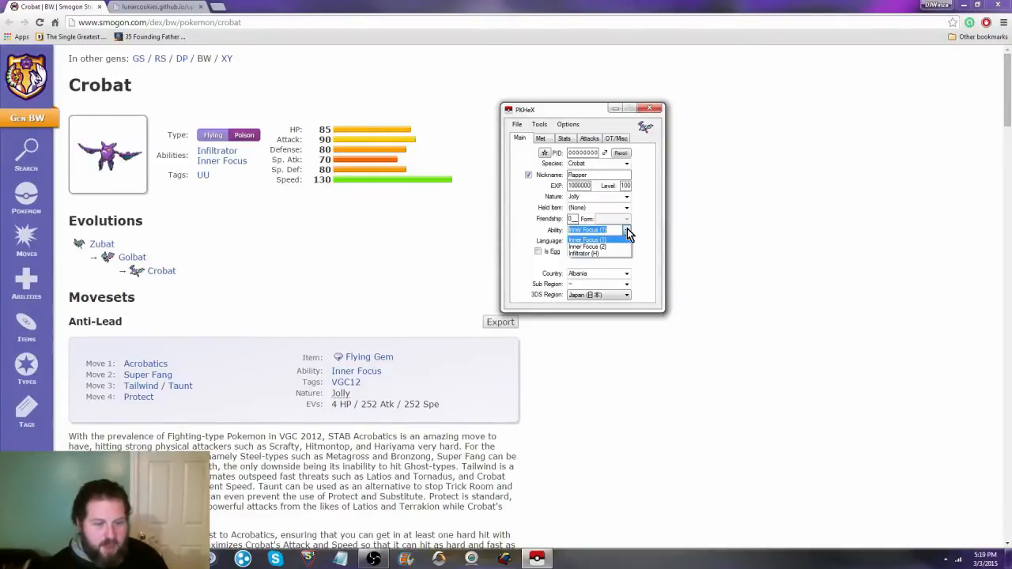
click(626, 229)
click(624, 242)
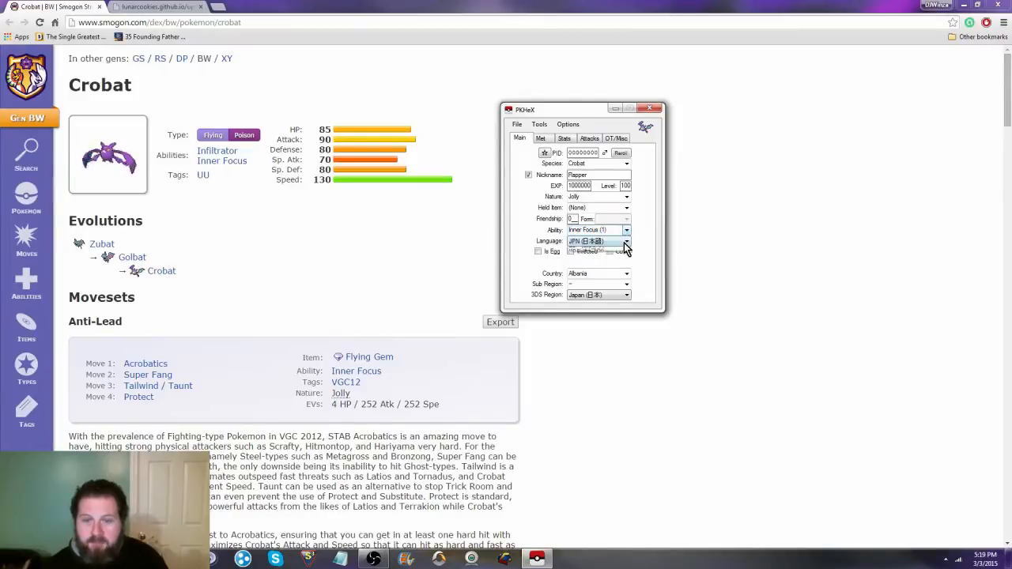
click(601, 258)
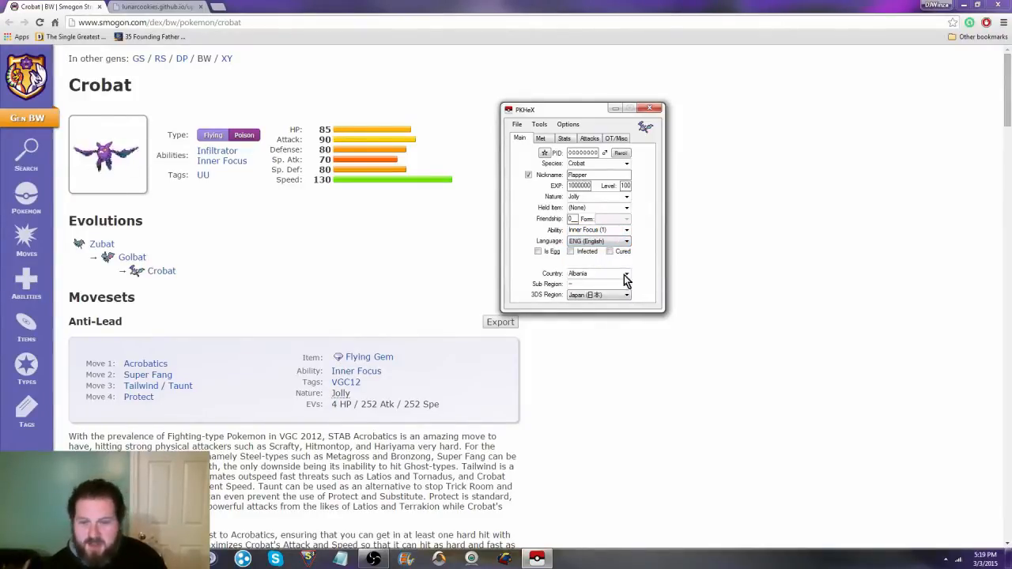
- Set the Crobat's country to United States and its 3DS region to Americas (NA/SA)
click(624, 275)
scroll(610, 404, down, 10)
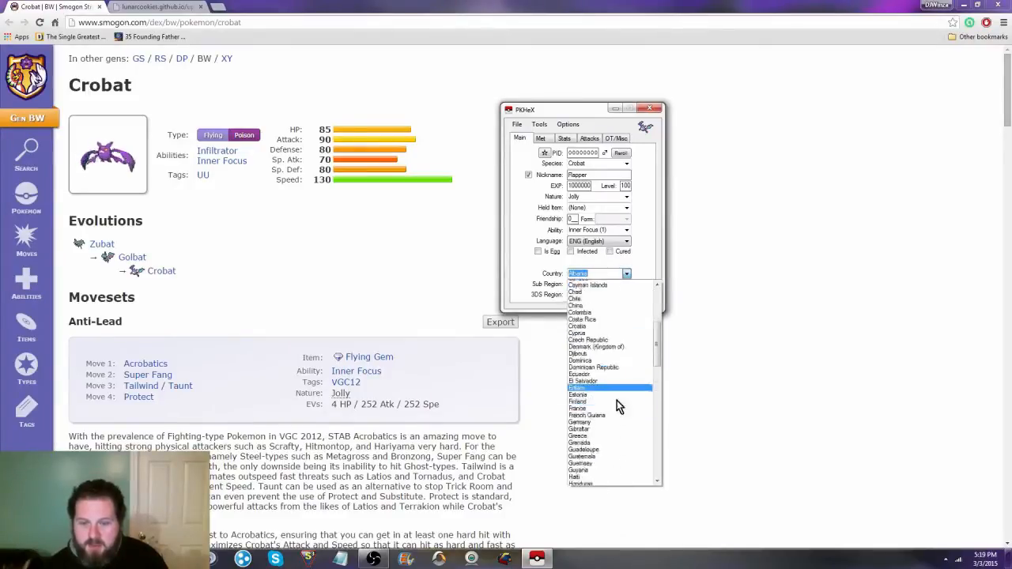
scroll(615, 411, down, 20)
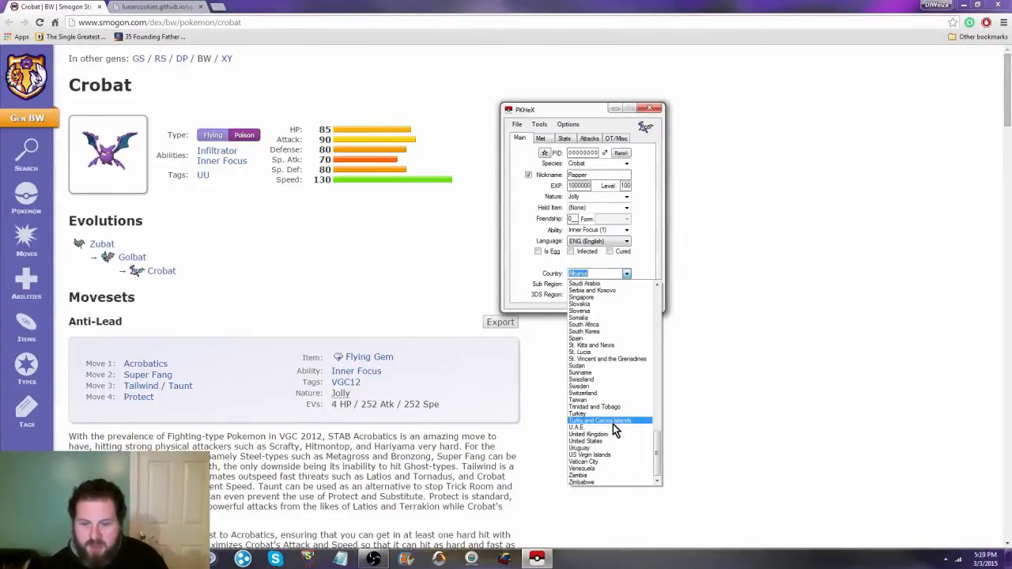
click(593, 440)
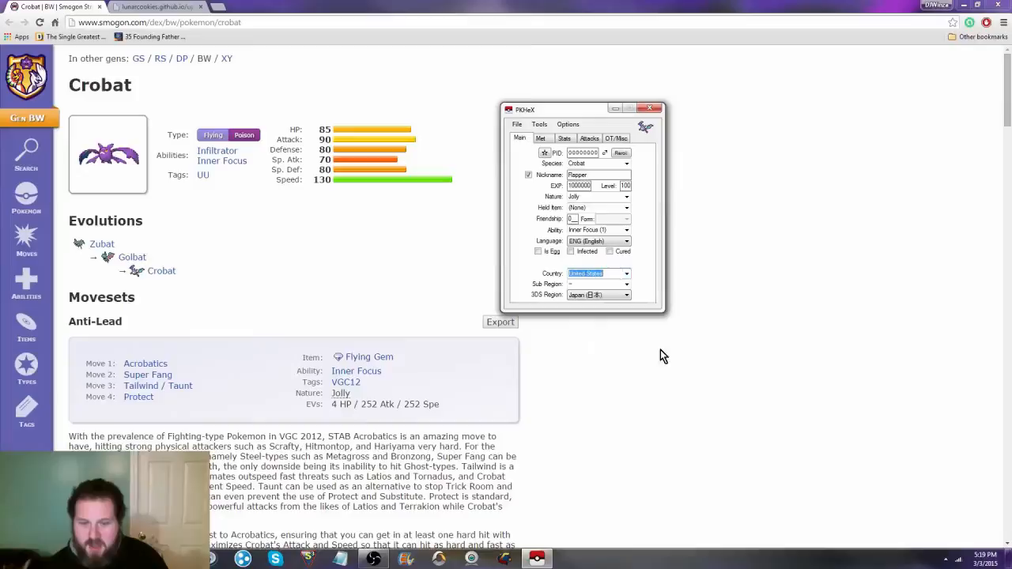
click(612, 296)
click(592, 313)
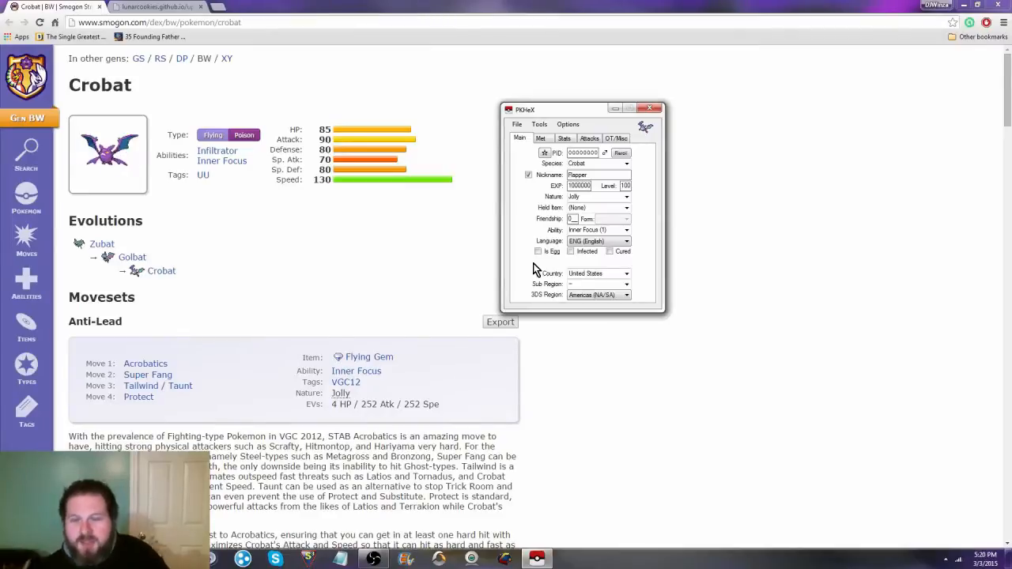
click(625, 240)
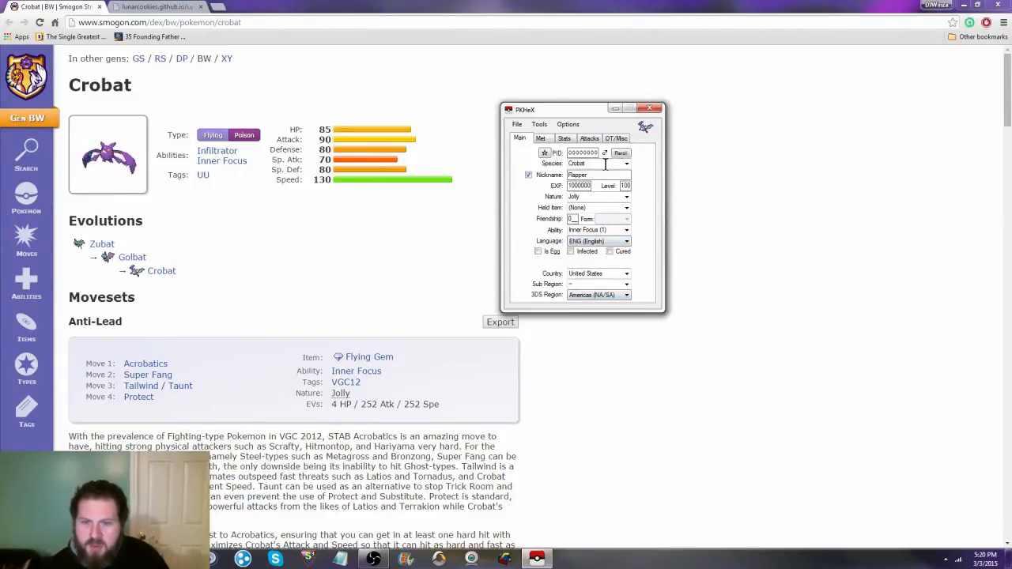
click(543, 139)
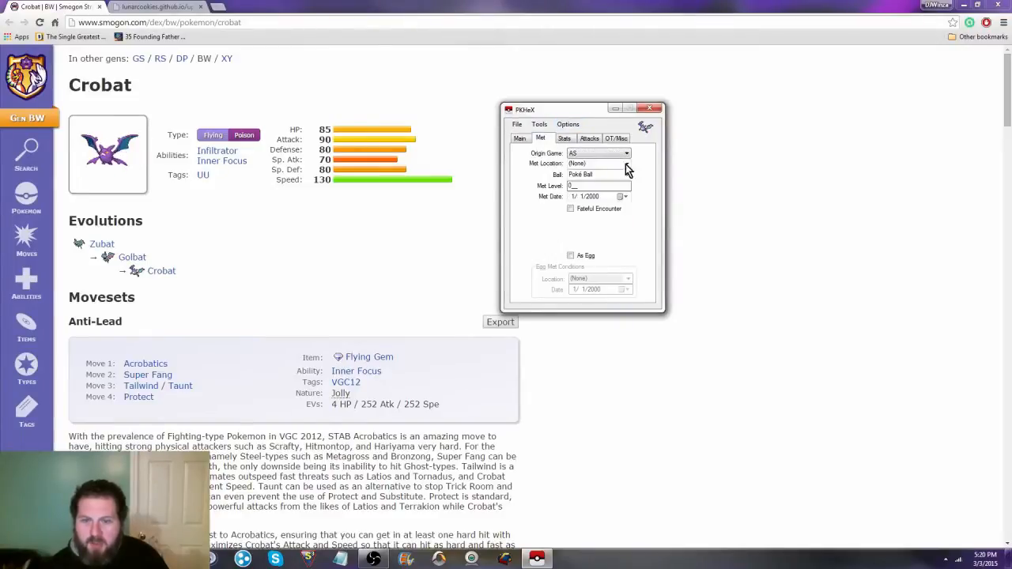
click(521, 140)
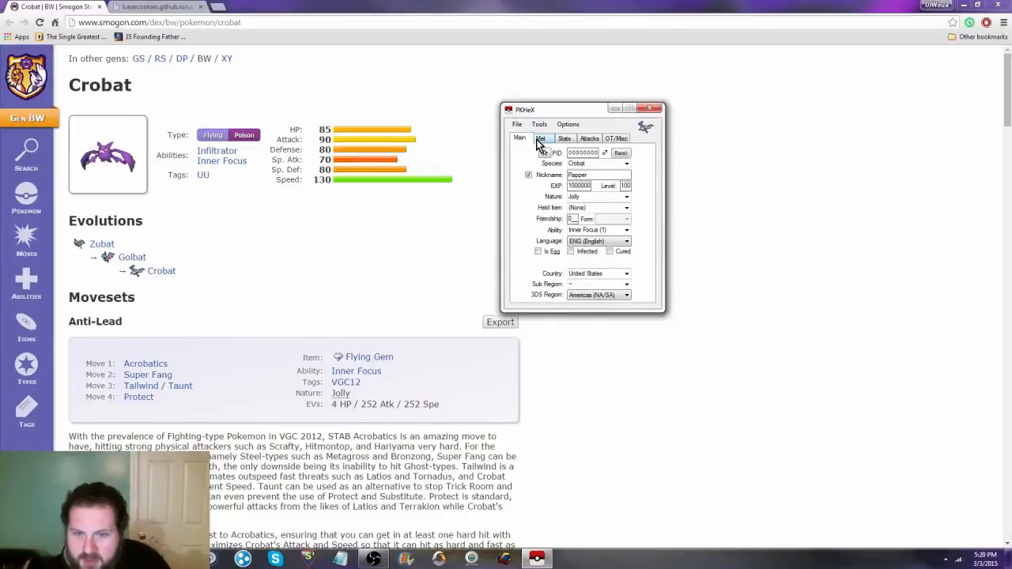
- Give the Crobat a Flying Gem as its held item
click(620, 208)
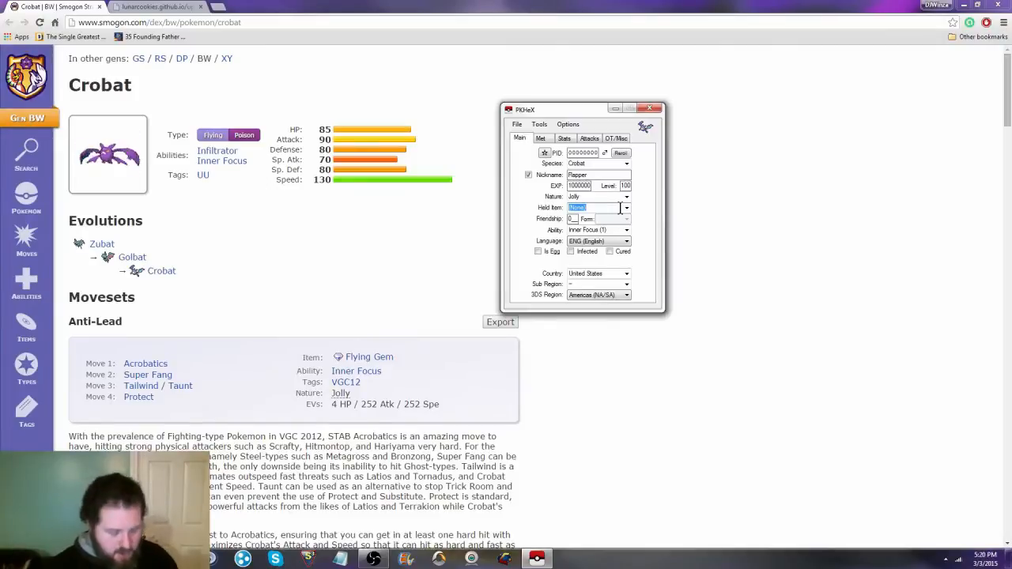
text(f)
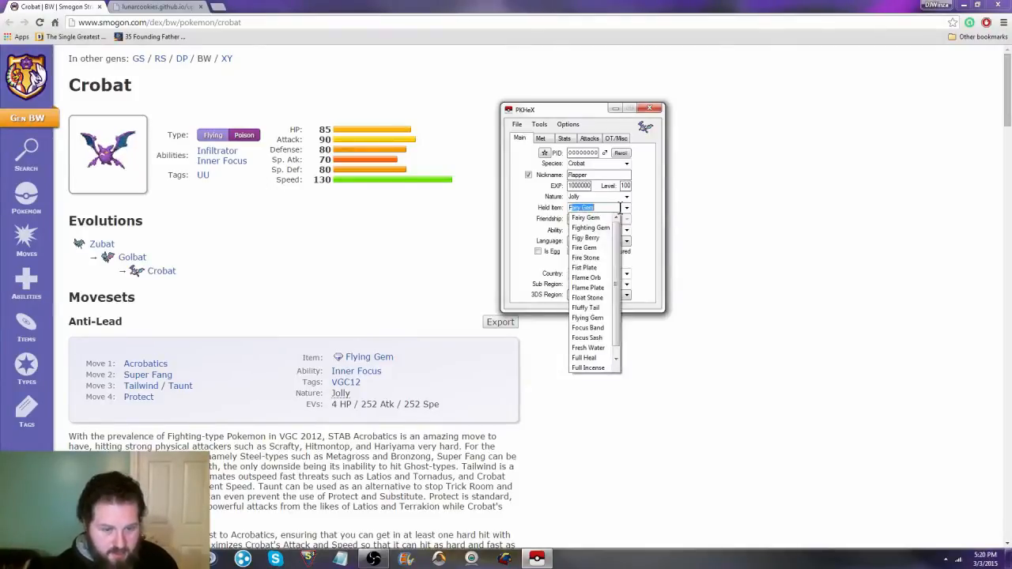
text(lying)
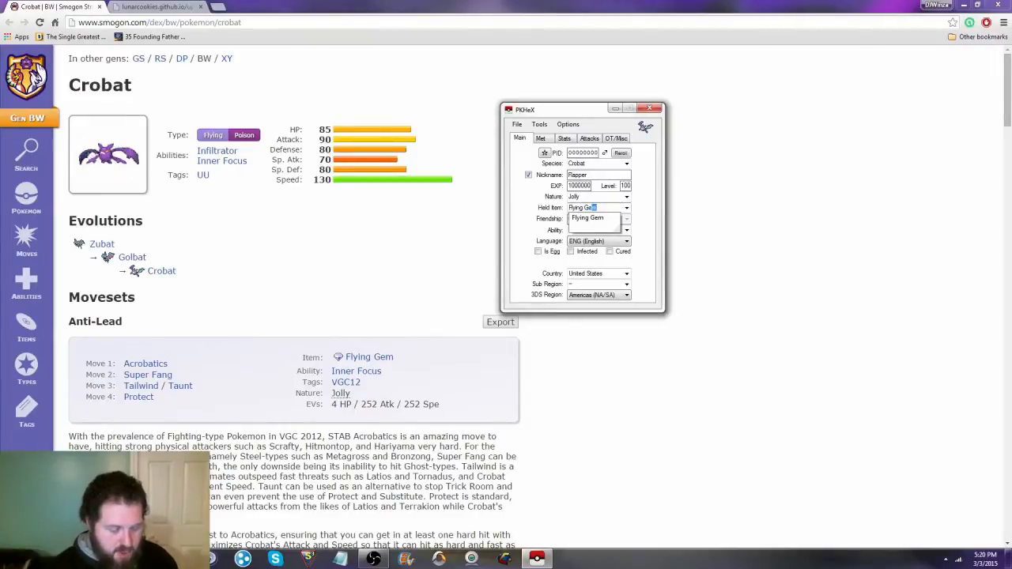
key(Return)
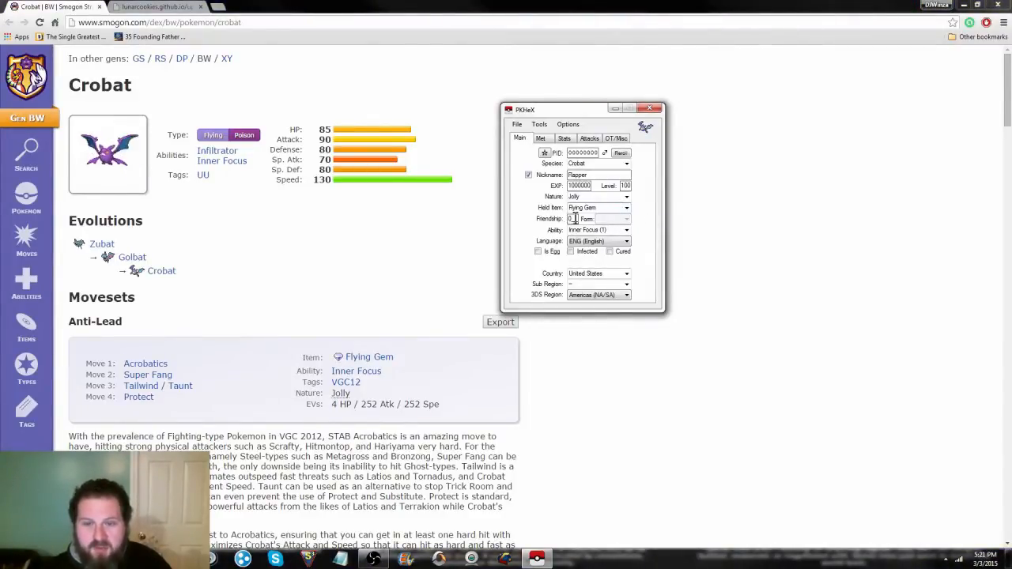
- Set the Crobat's met location to Granite Cave, with AS kept as the origin game
click(544, 139)
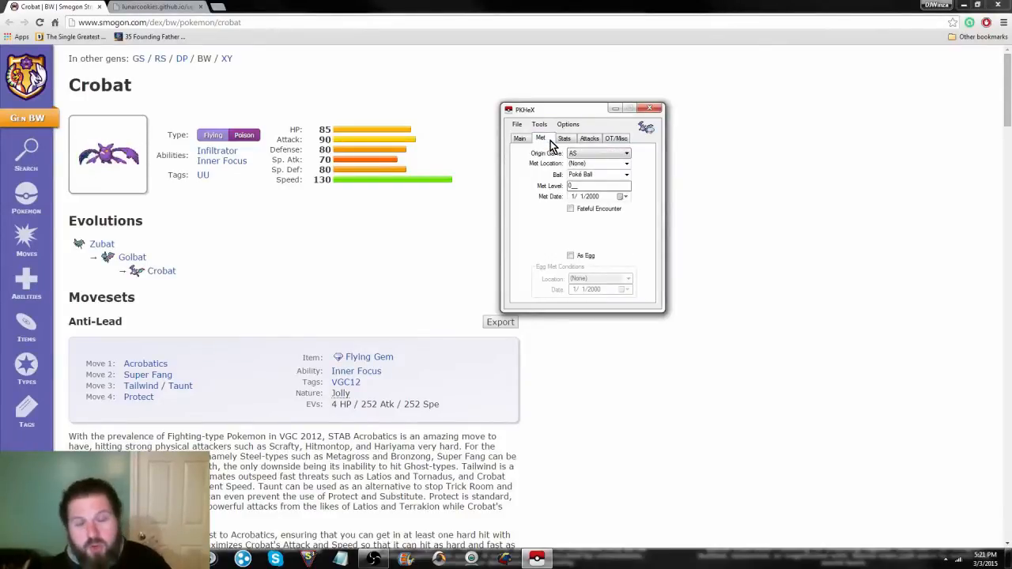
click(623, 166)
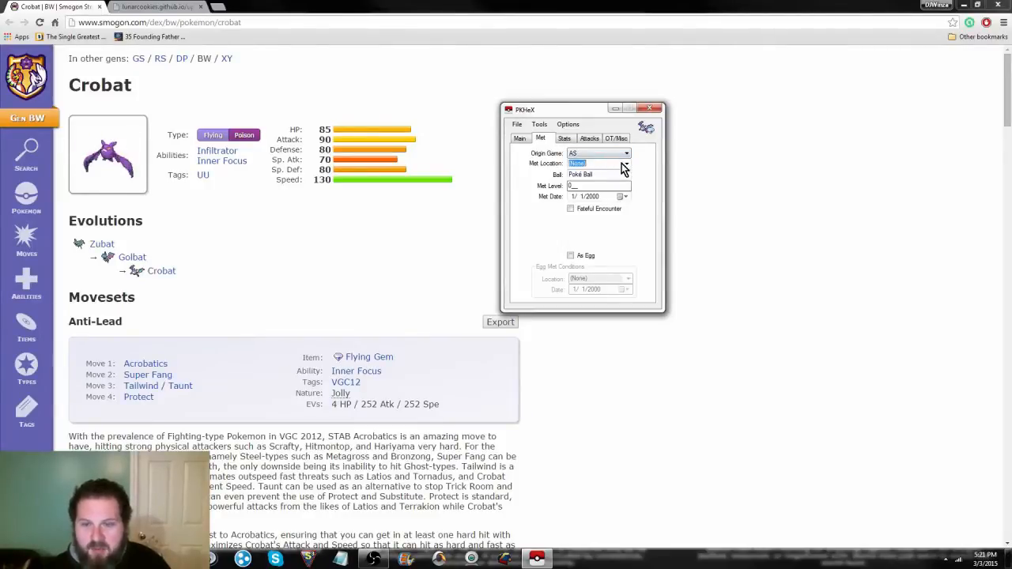
click(625, 165)
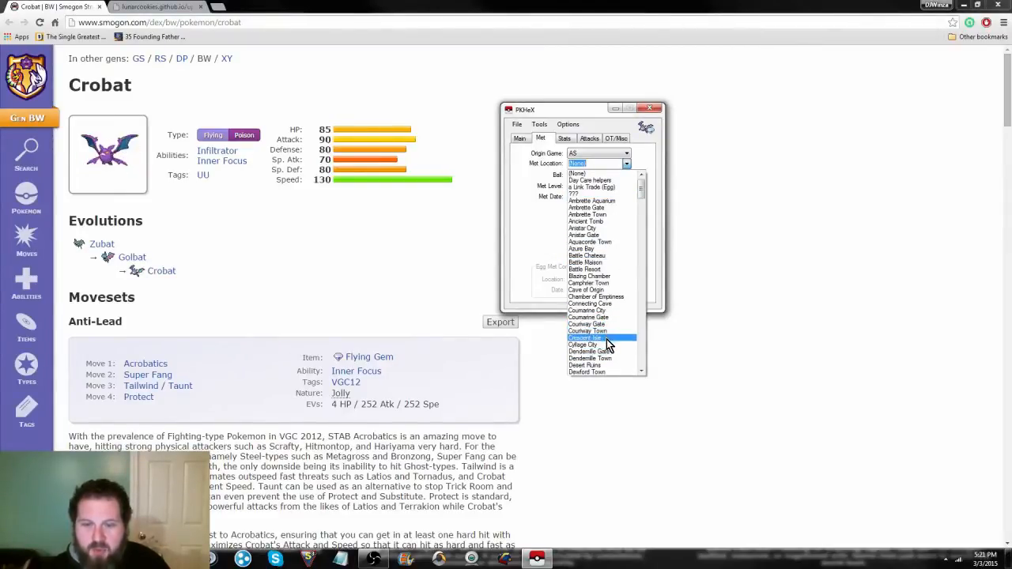
scroll(606, 339, down, 4)
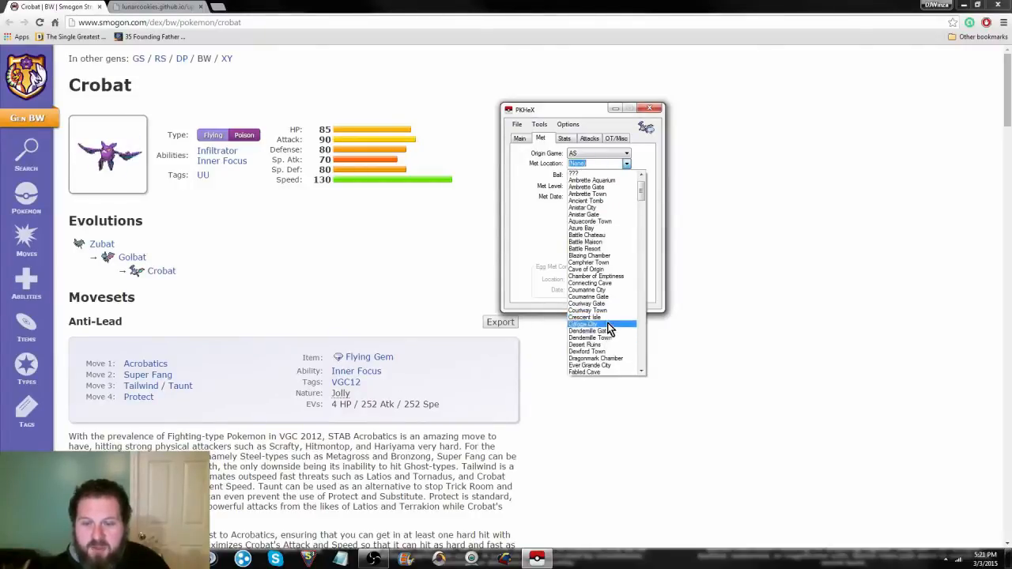
scroll(606, 330, down, 3)
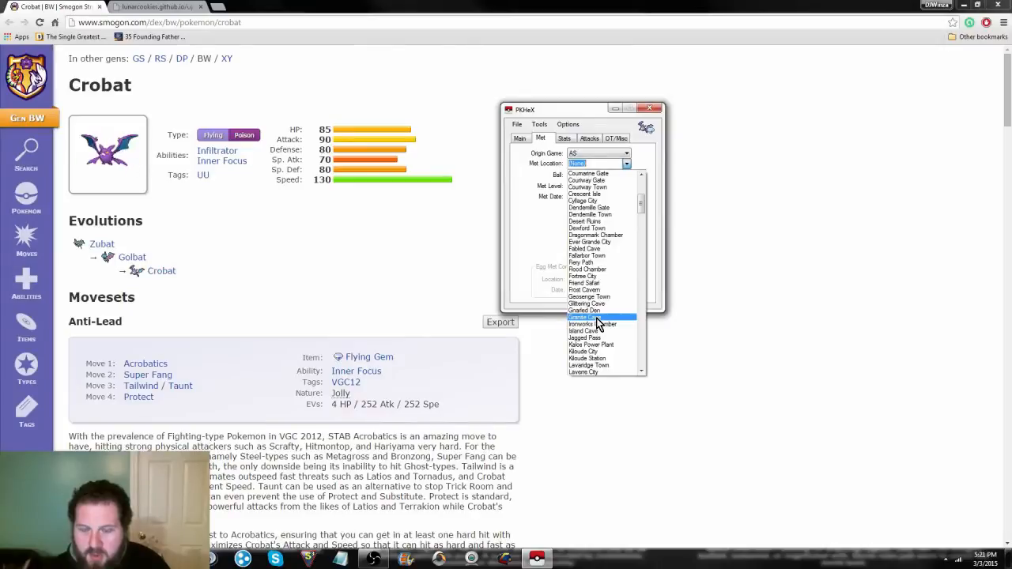
click(597, 319)
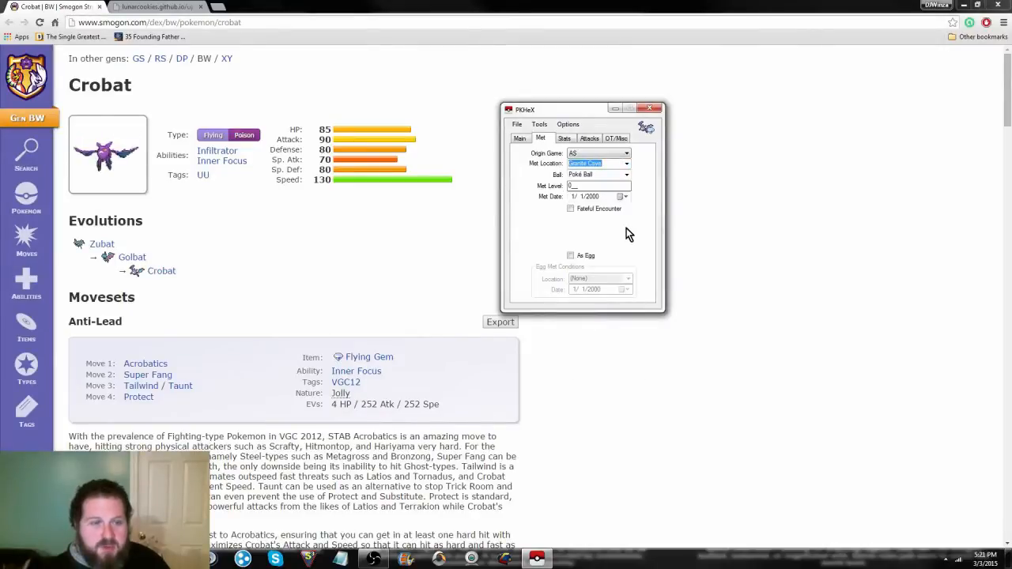
- Set the Crobat's ball to Dusk Ball and its met level to 8
click(625, 174)
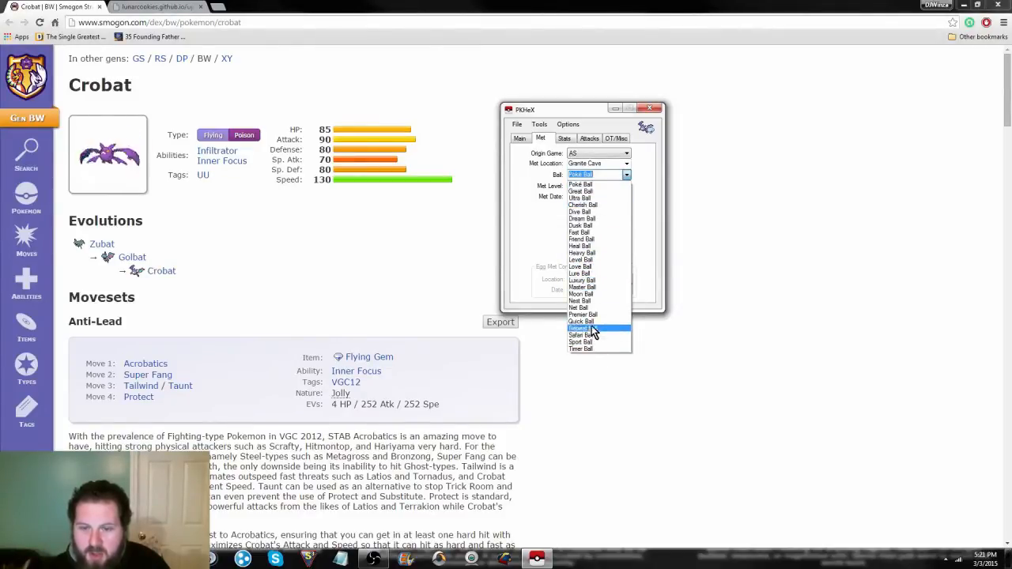
click(586, 225)
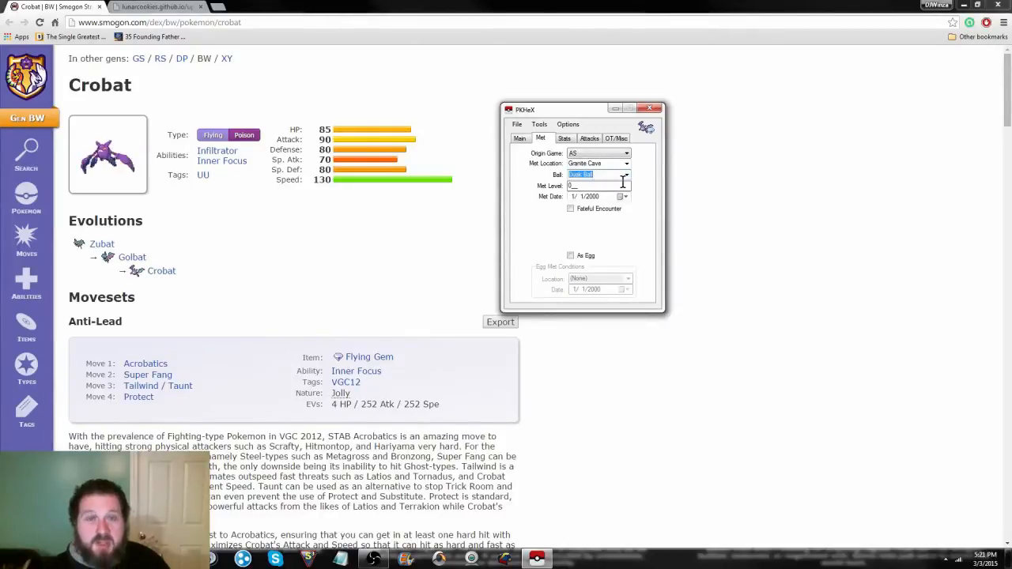
key(Tab)
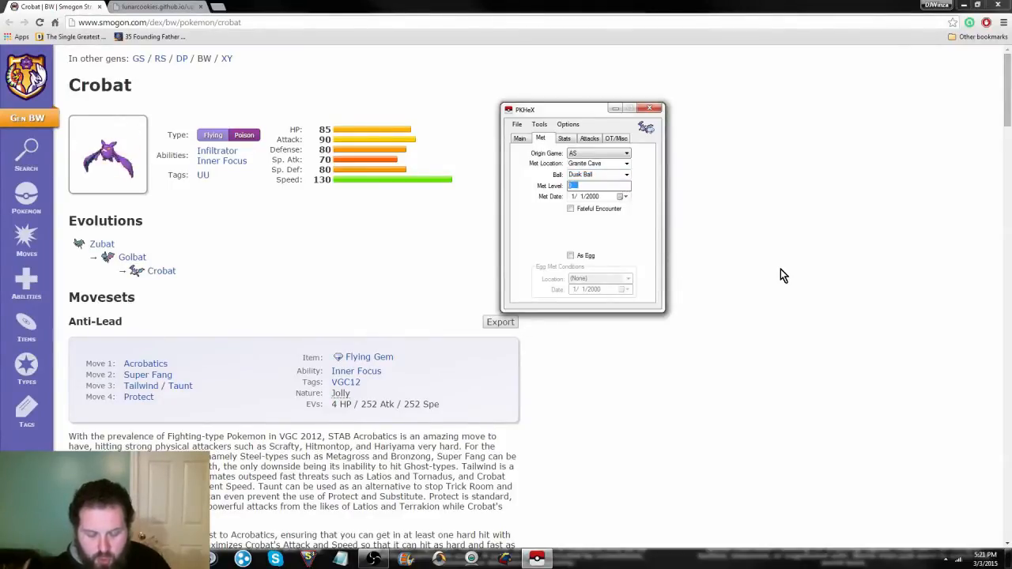
text(8)
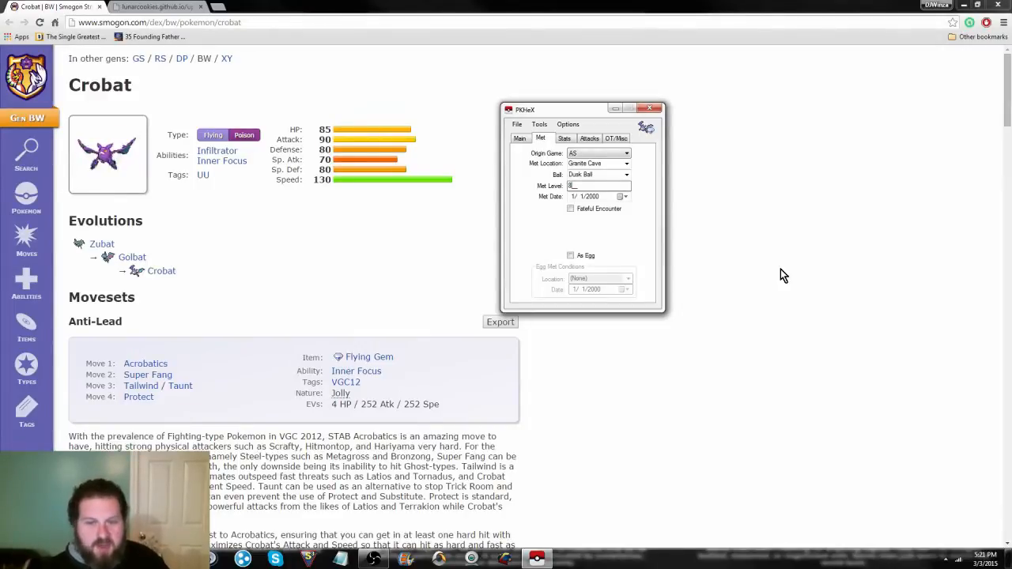
- Set the Crobat's met date to 3/3/2015
click(623, 197)
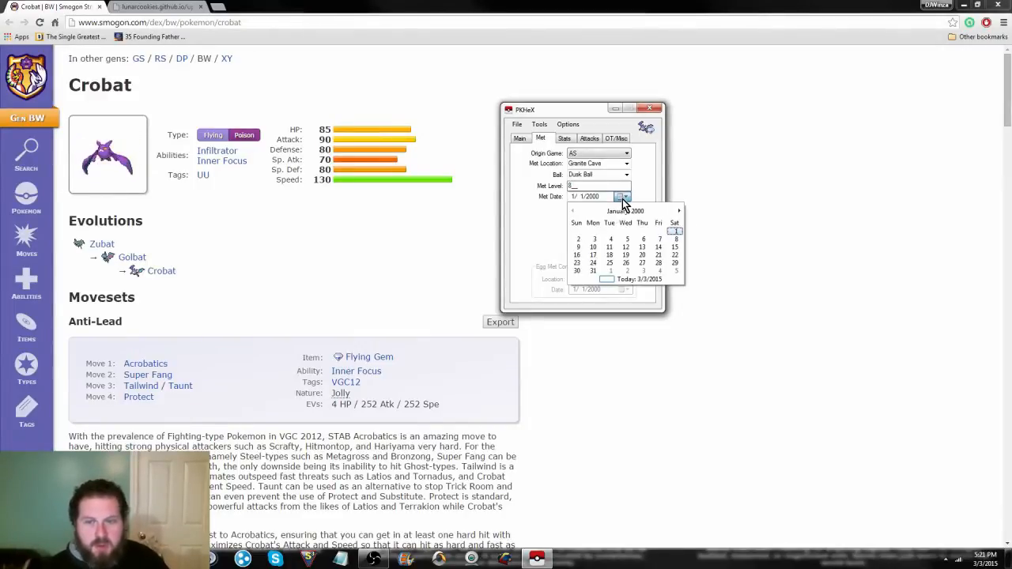
click(623, 211)
click(621, 212)
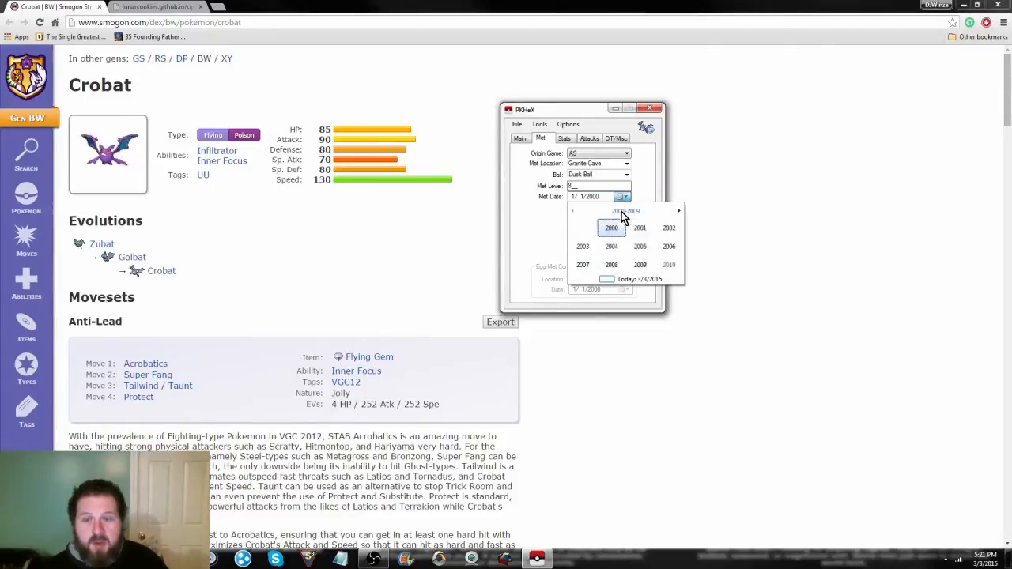
click(621, 212)
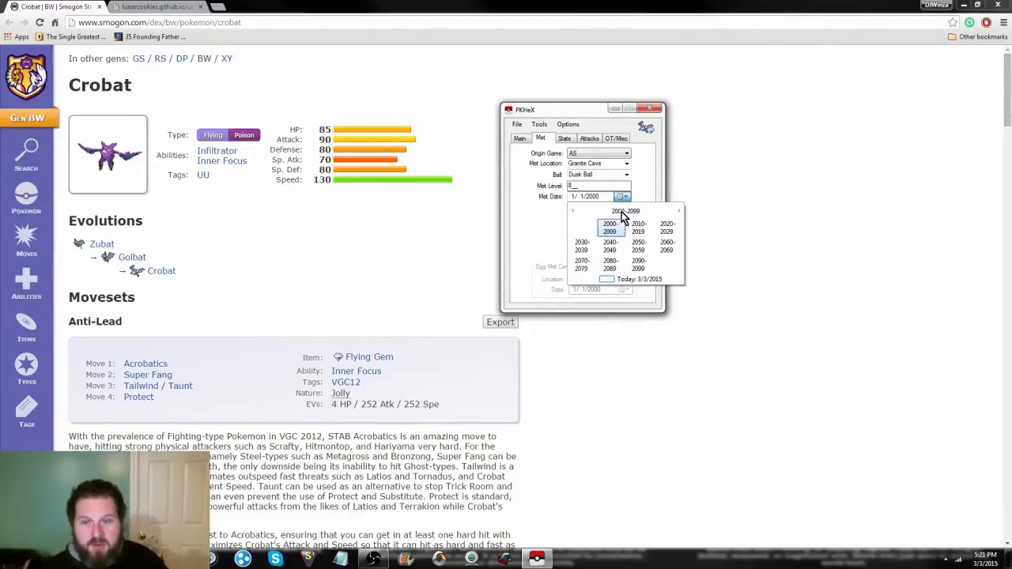
click(642, 227)
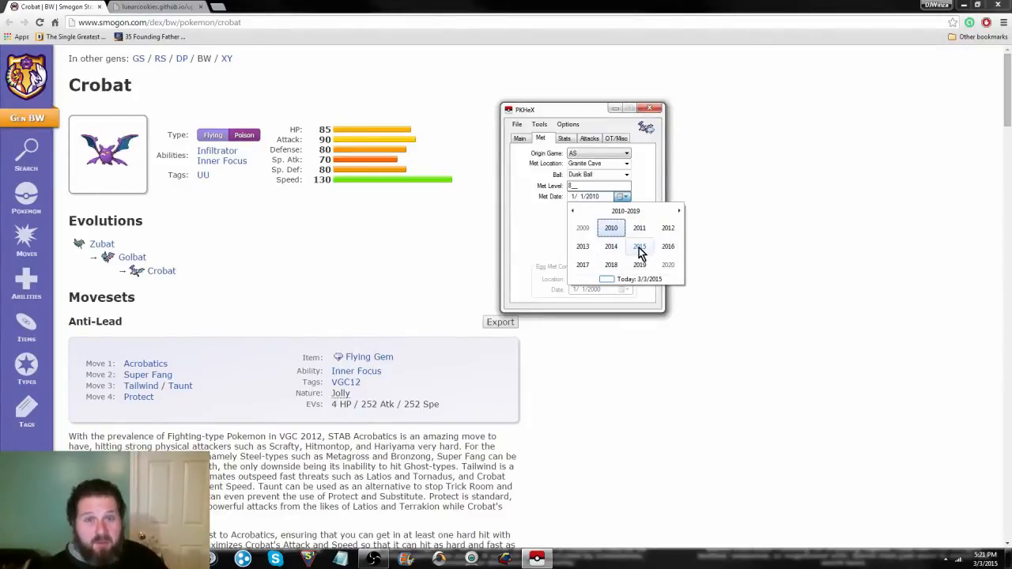
click(639, 247)
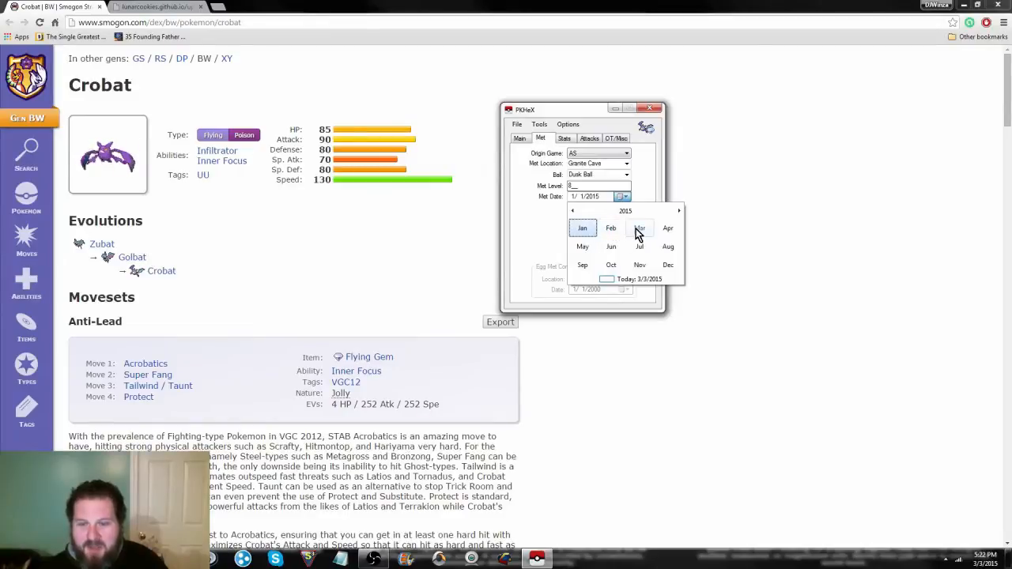
click(641, 228)
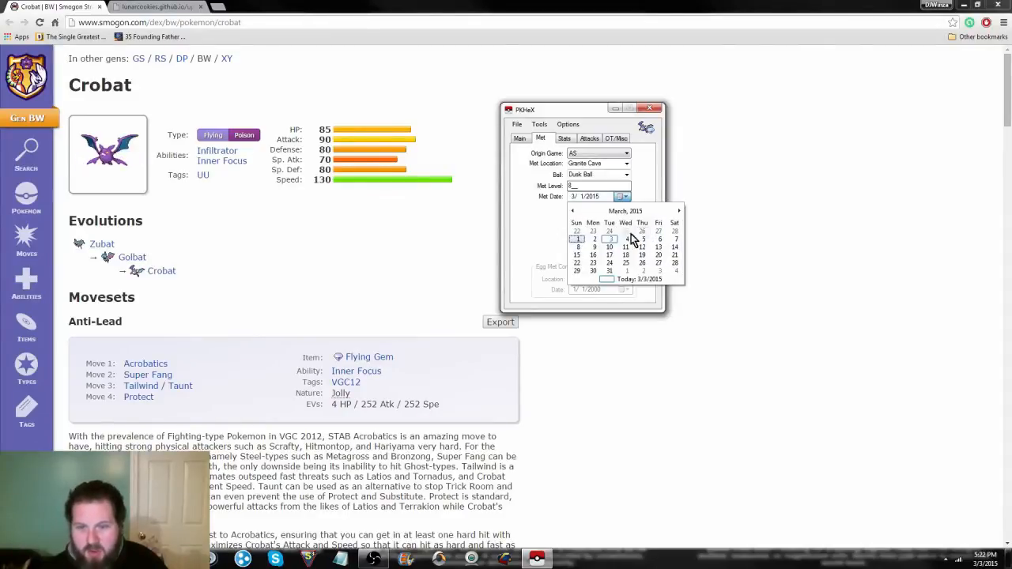
click(609, 240)
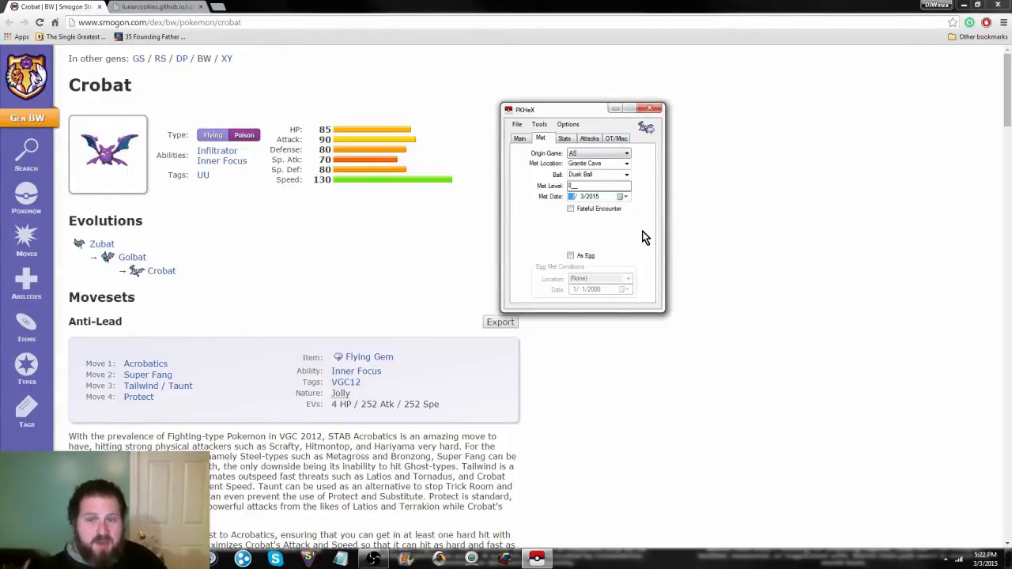
- Set all six of the Crobat's IVs (HP, Atk, Def, SpA, SpD and Spe) to 31
click(573, 141)
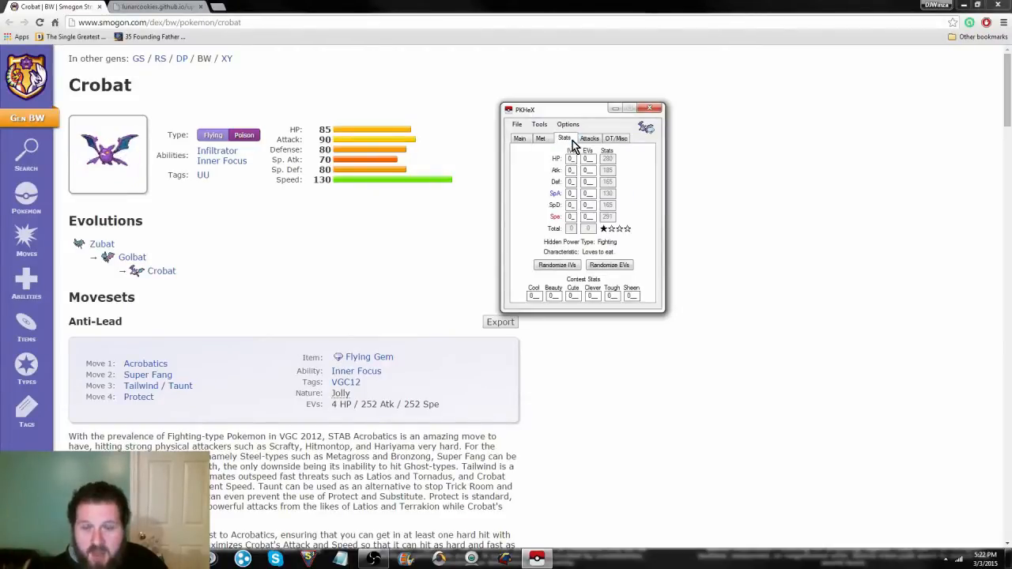
click(570, 158)
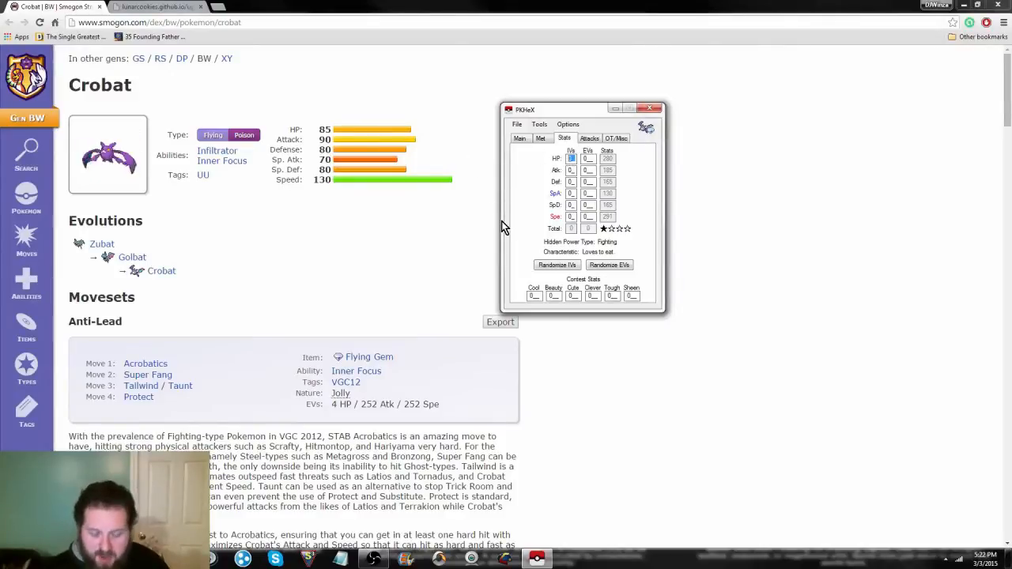
key(BackSpace)
text(31)
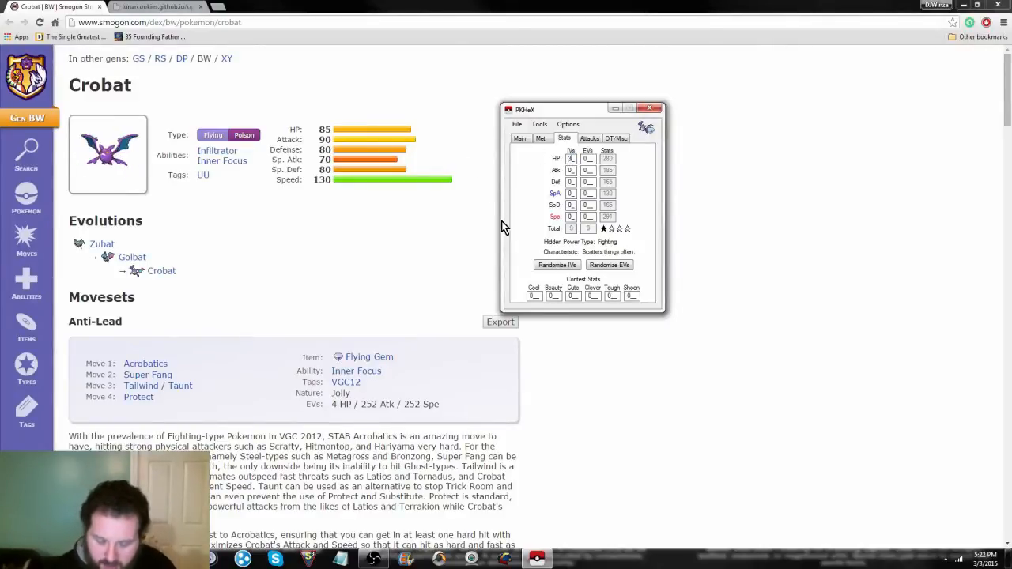
click(570, 170)
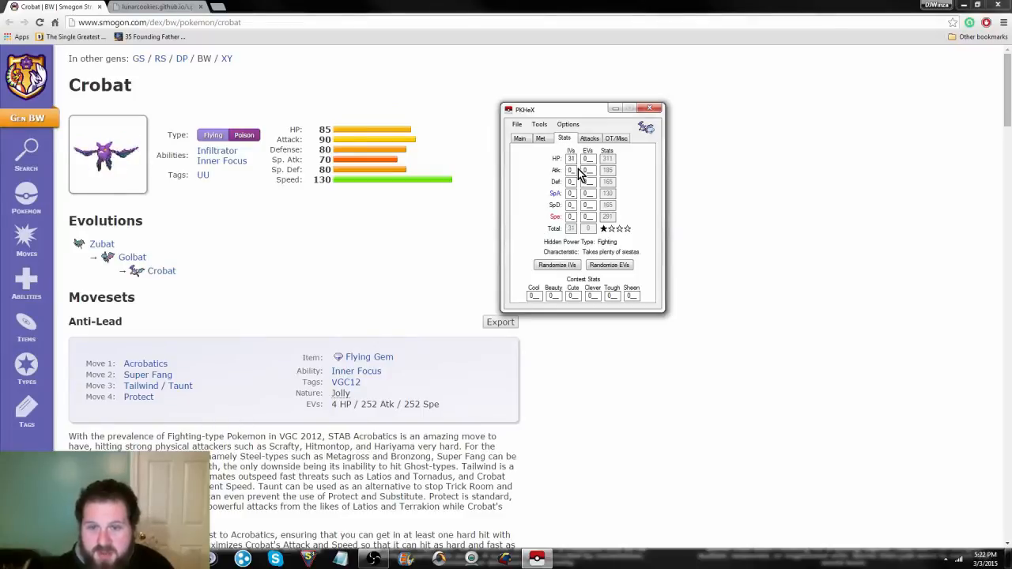
text(31)
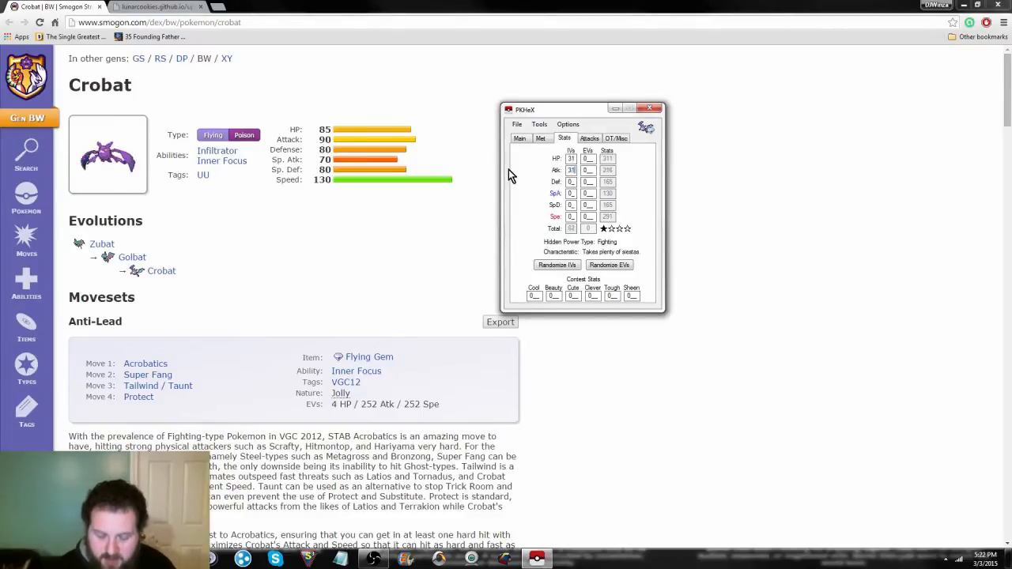
key(Tab)
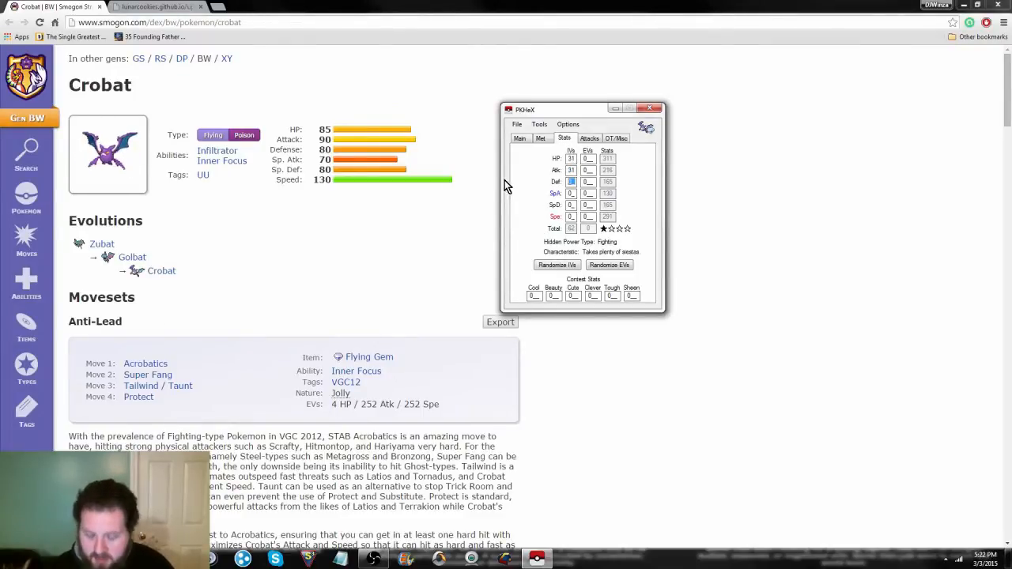
text(31)
key(Tab)
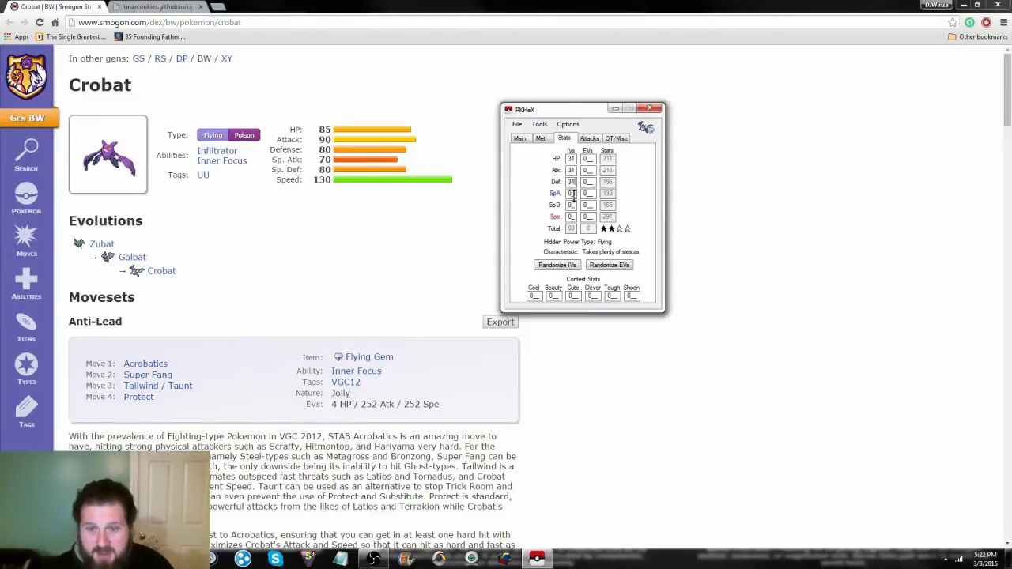
text(31)
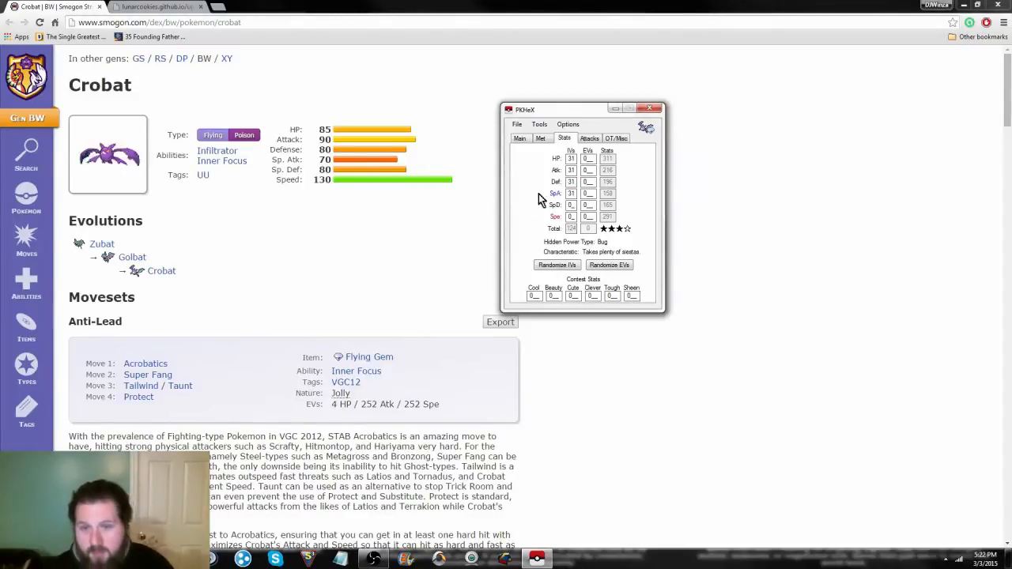
key(Tab)
text(31)
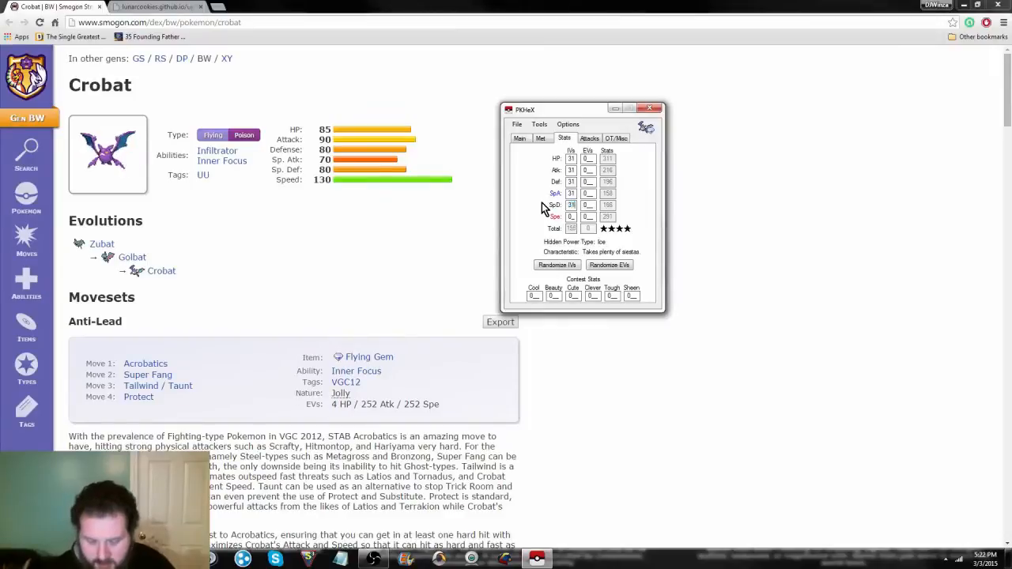
key(Tab)
text(31)
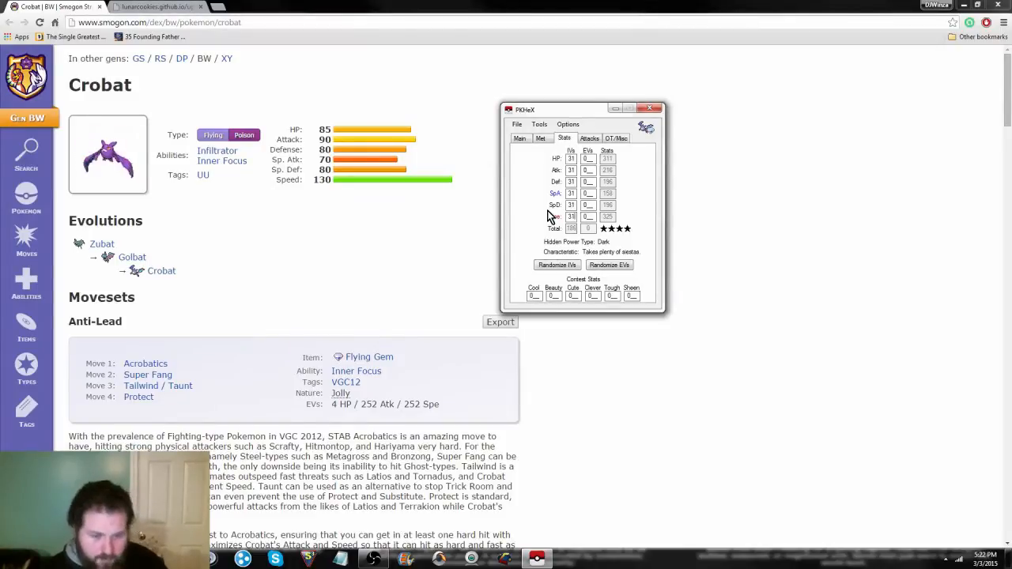
- Set the Crobat's EVs to 4 in HP, 252 in Atk and 252 in Spe
click(588, 158)
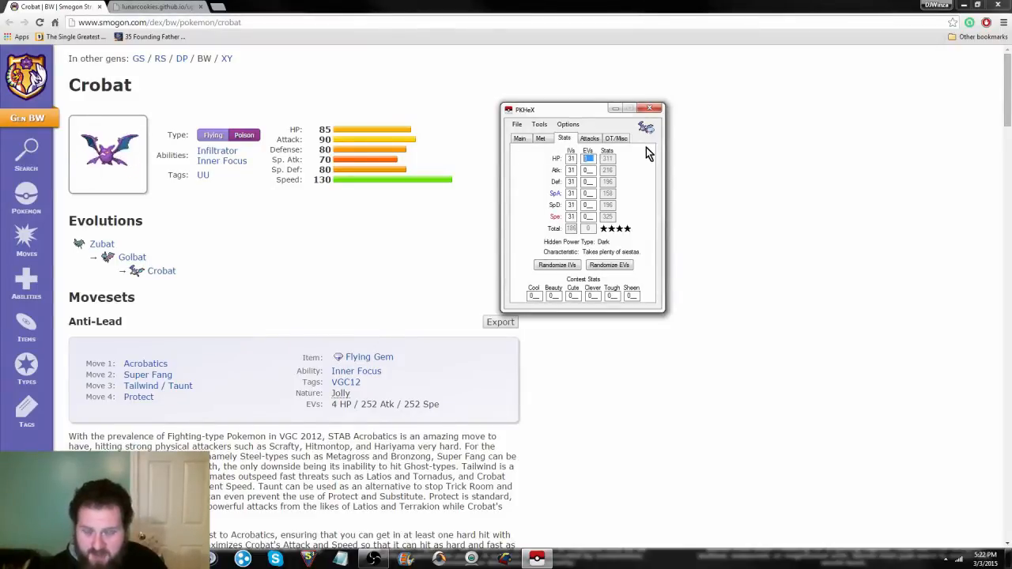
text(4)
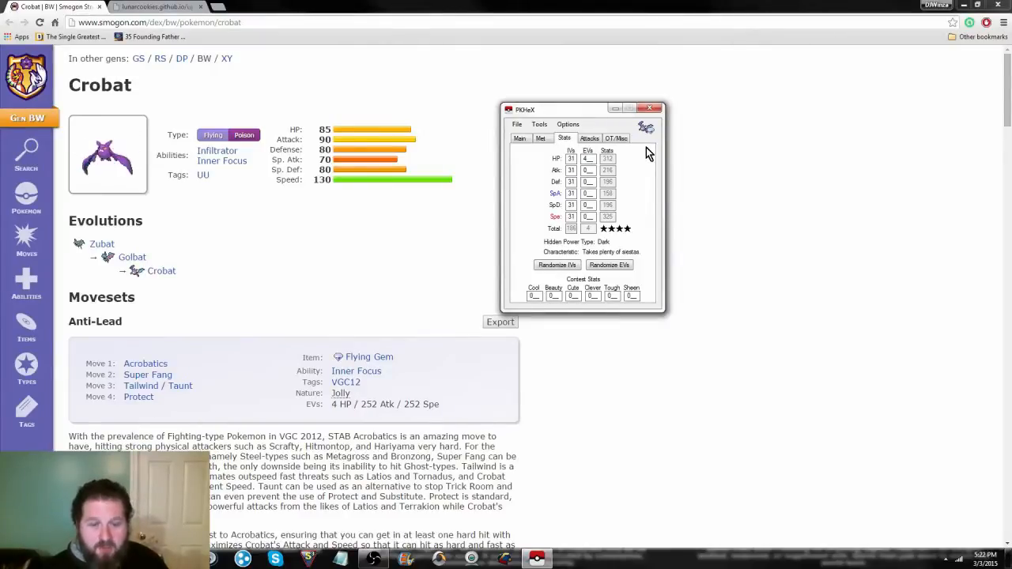
click(589, 170)
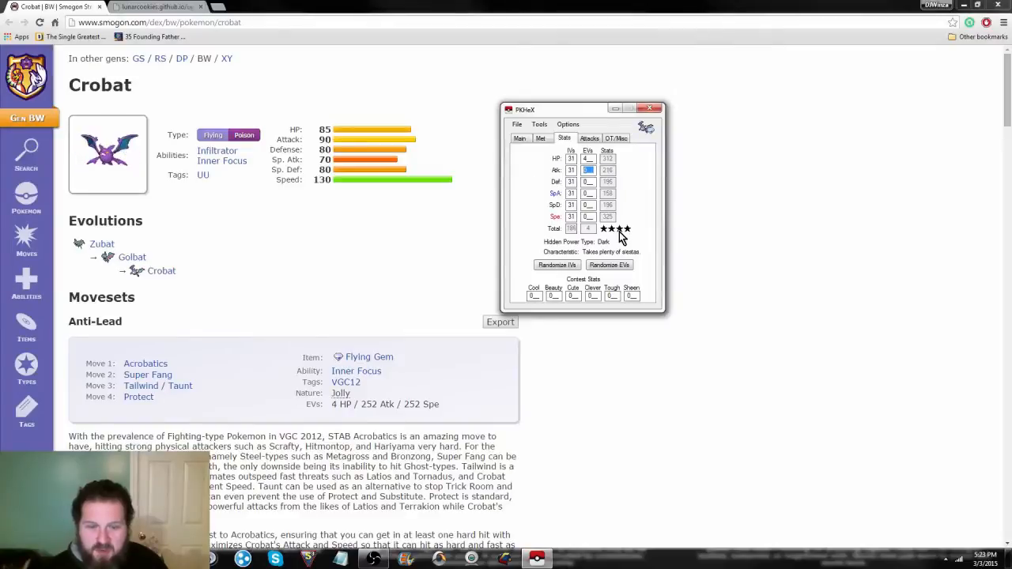
text(252)
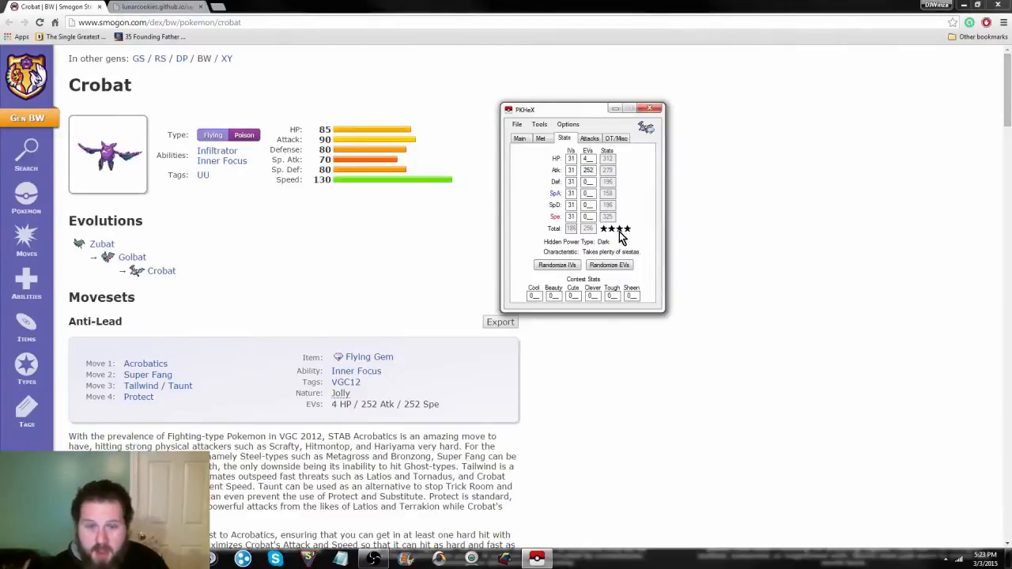
click(588, 216)
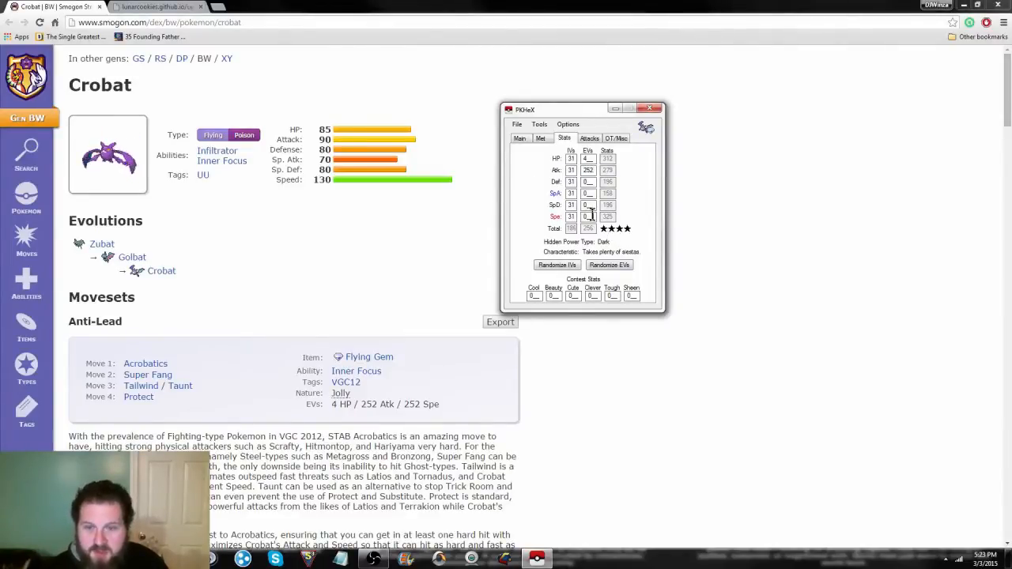
text(252)
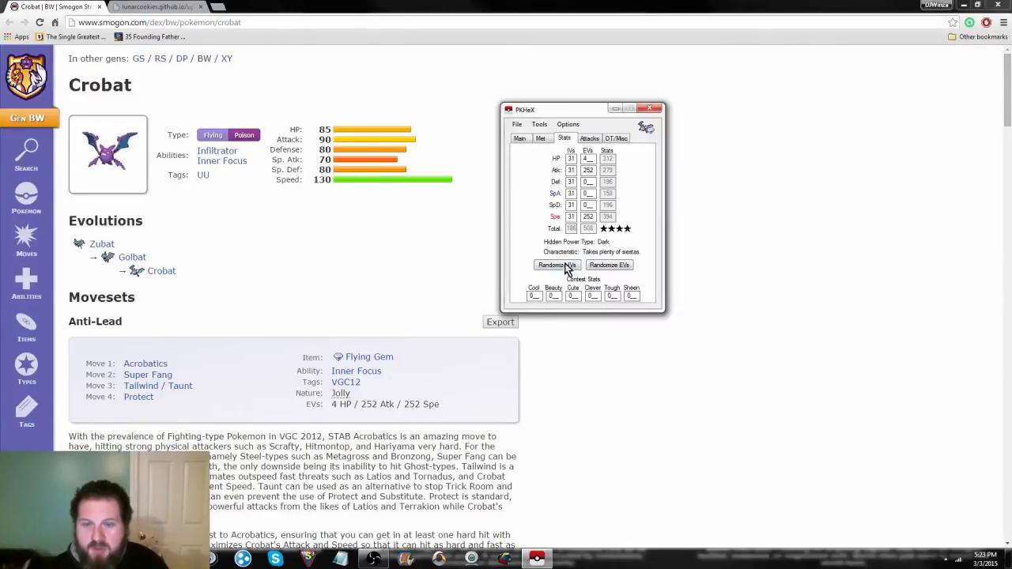
- Set the Crobat's first current move to Acrobatics with 3 PP Ups
click(551, 136)
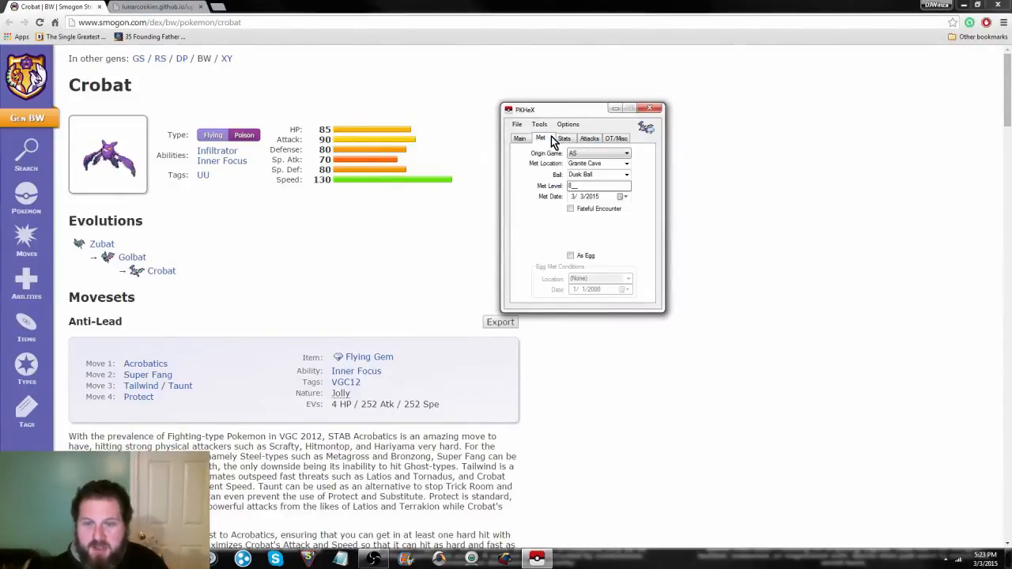
click(594, 137)
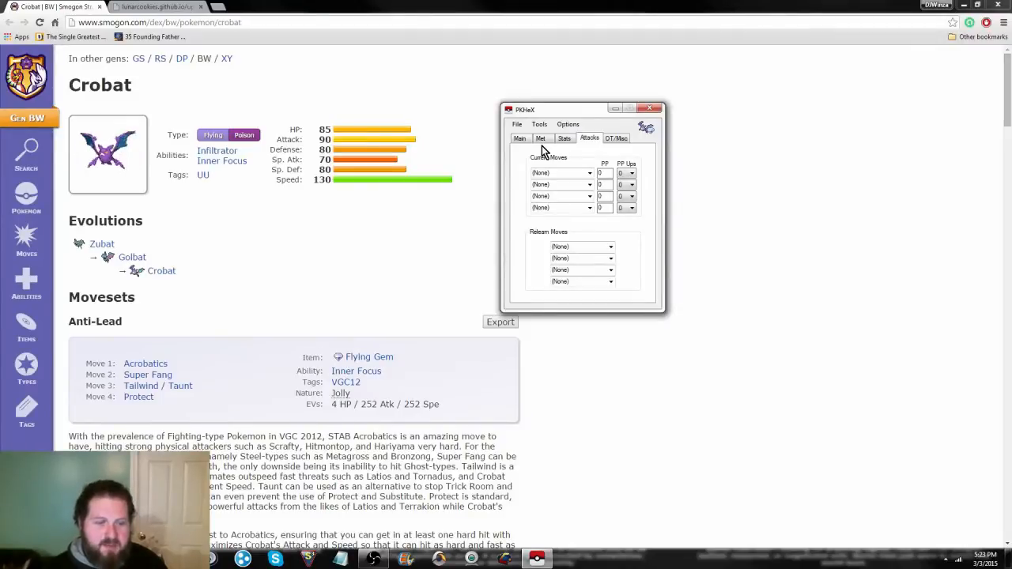
click(588, 173)
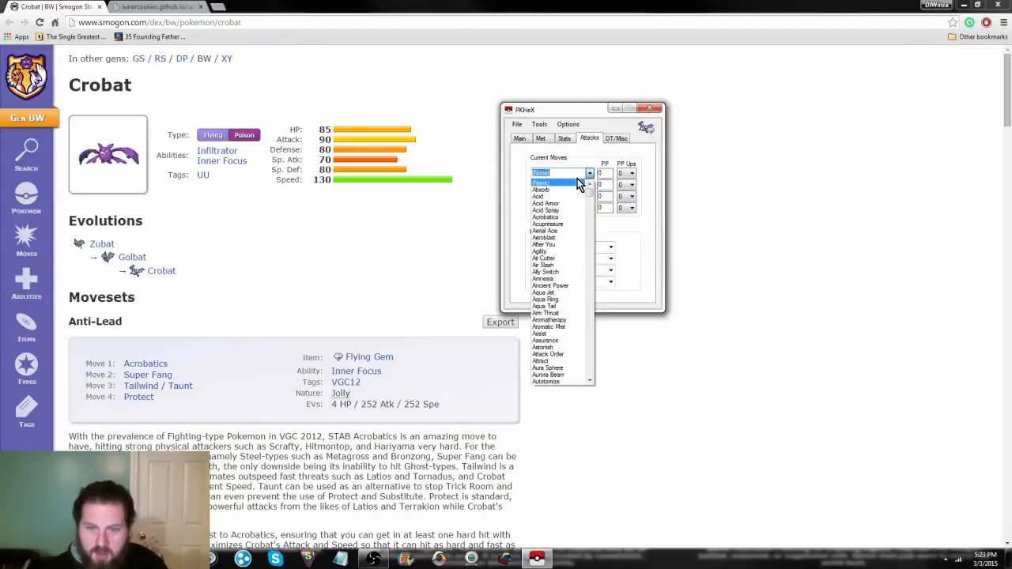
click(545, 216)
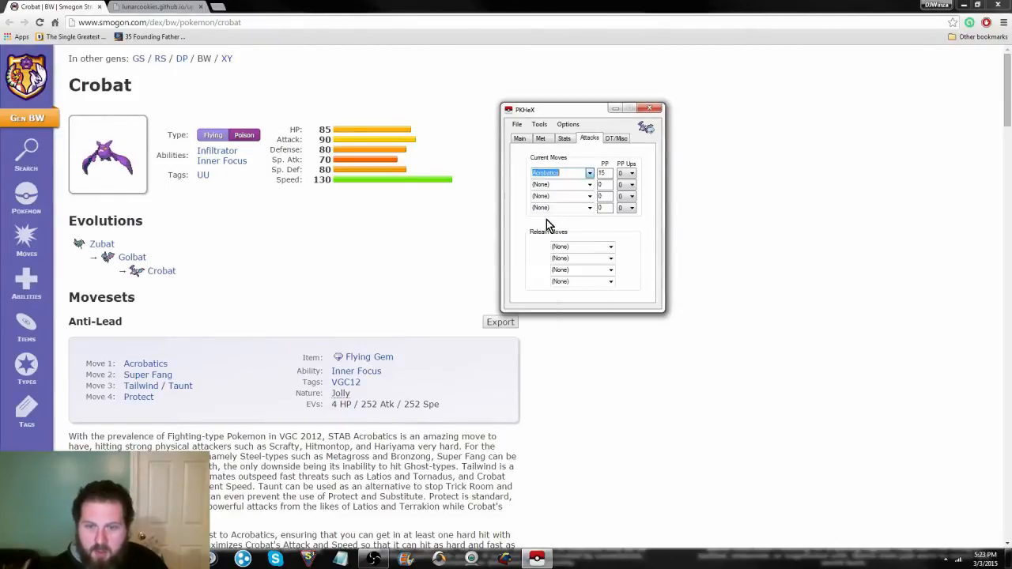
click(630, 173)
click(629, 206)
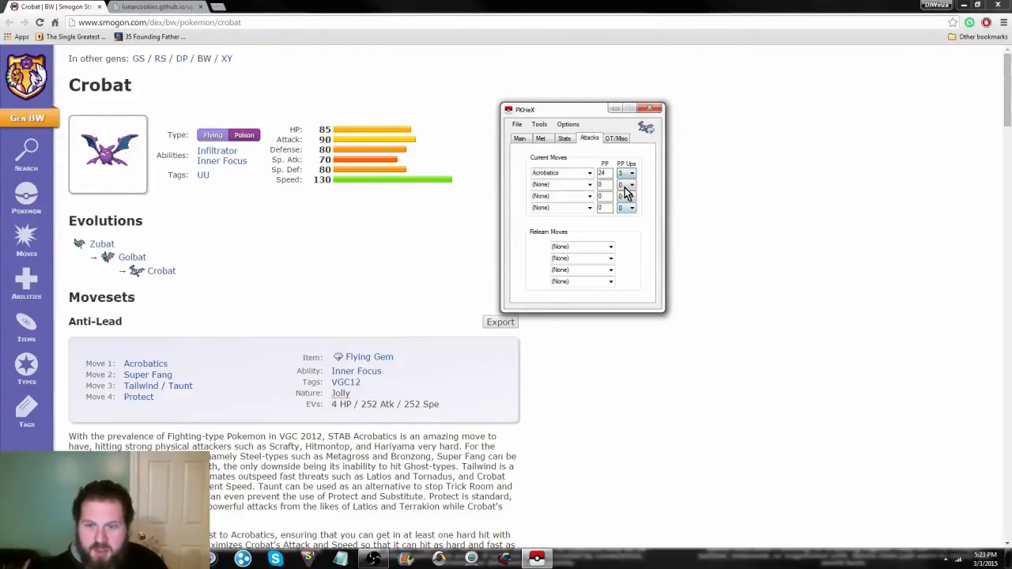
- Set the Crobat's second current move to Super Fang with 3 PP Ups
click(571, 184)
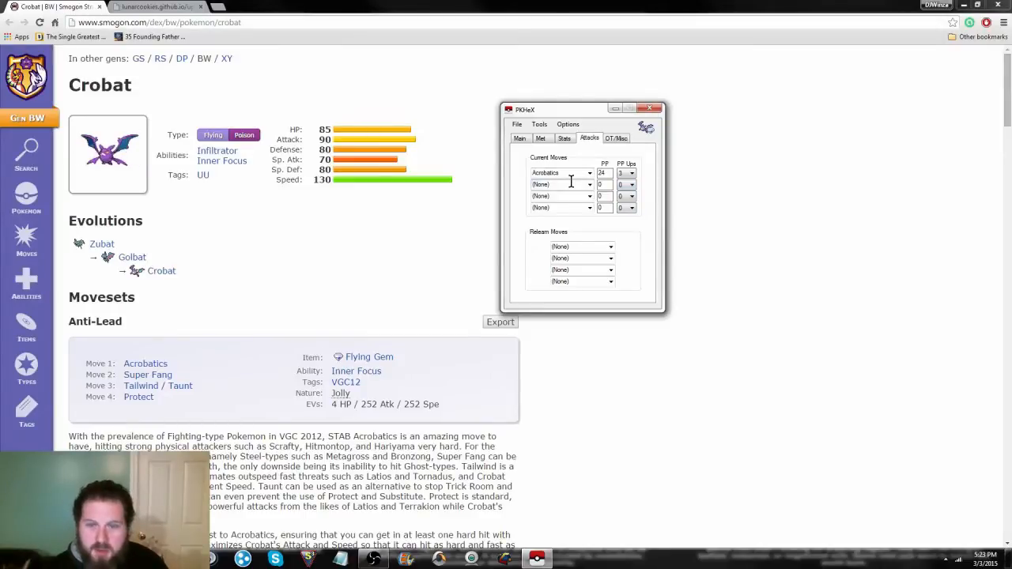
click(589, 185)
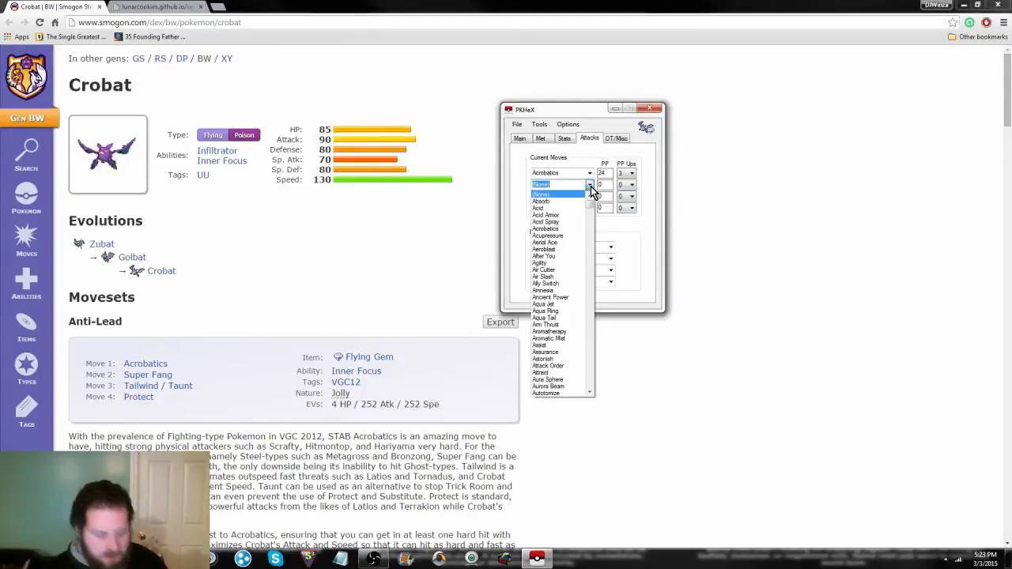
text(super Fang)
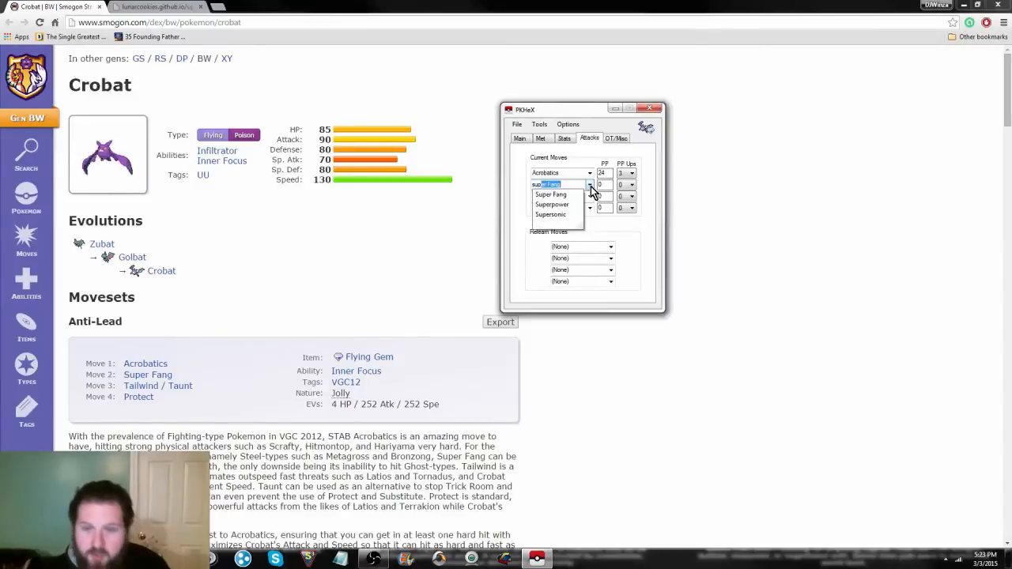
click(570, 194)
click(626, 184)
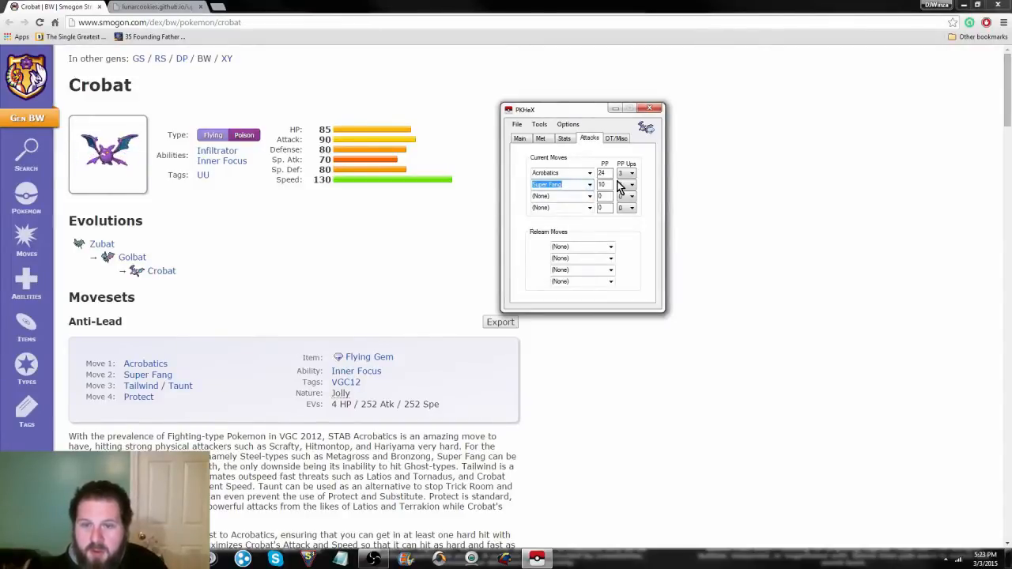
click(623, 213)
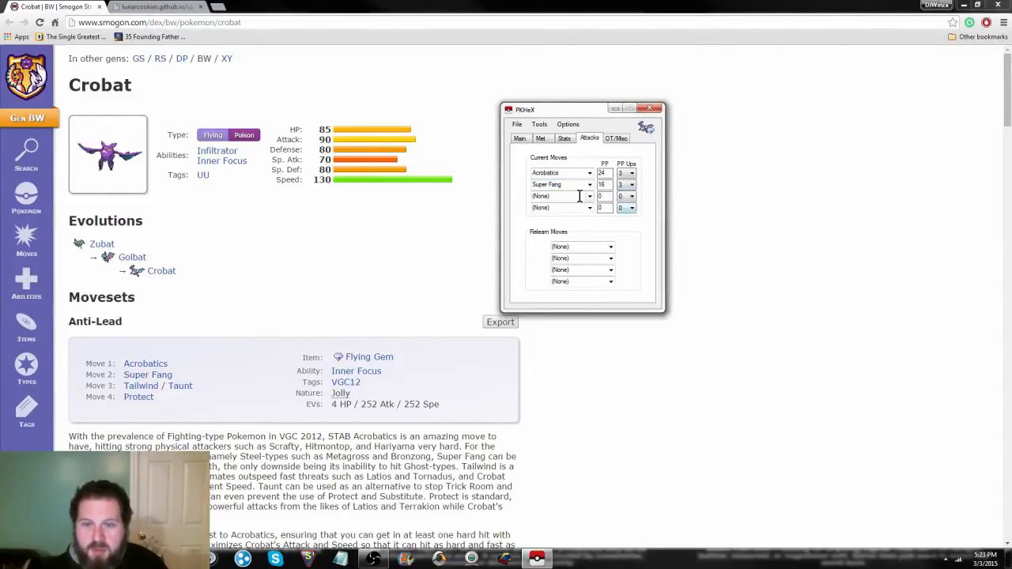
- Set the Crobat's third current move to Taunt with 3 PP Ups
click(589, 196)
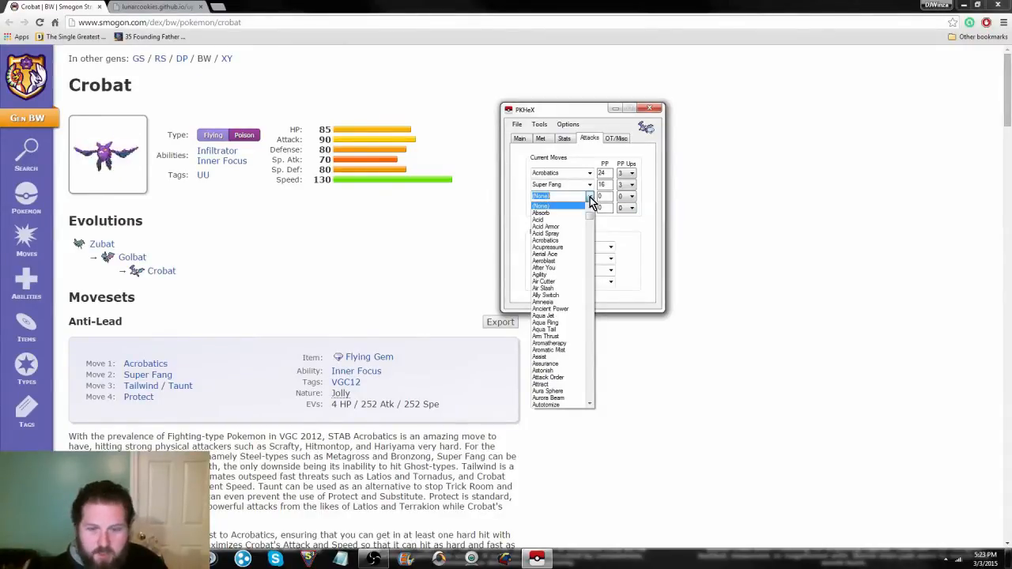
text(t)
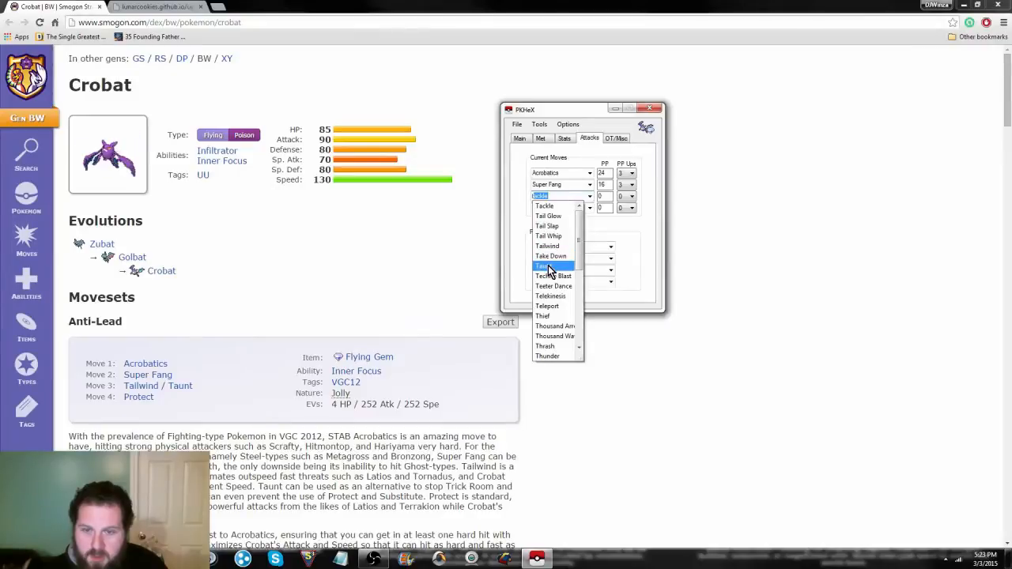
click(553, 265)
click(627, 196)
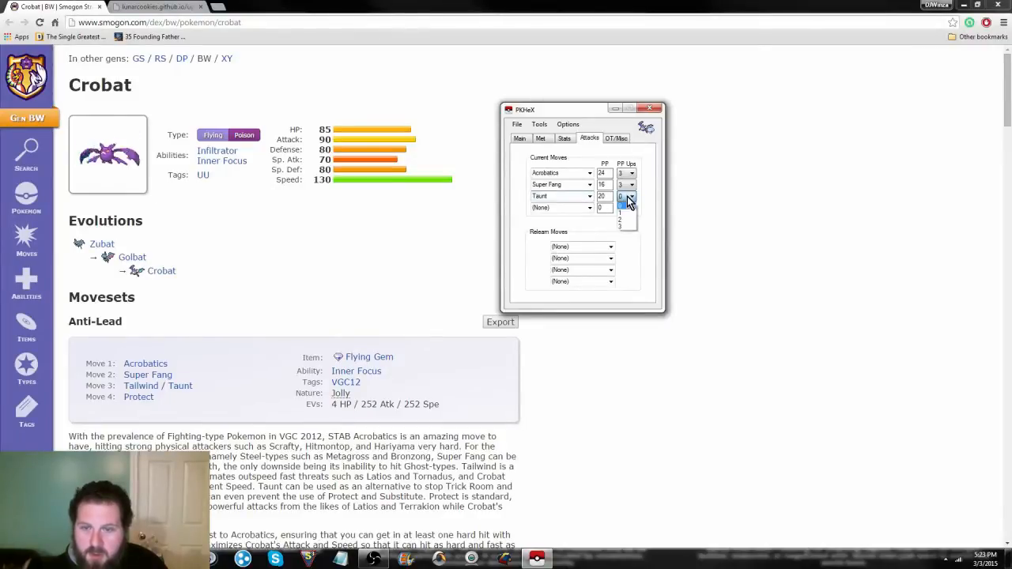
click(622, 227)
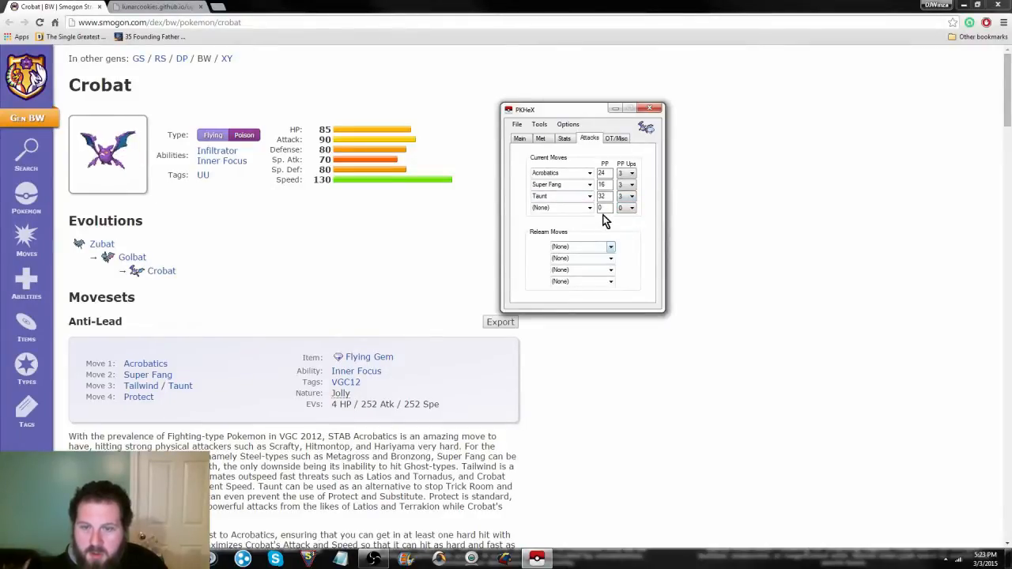
- Set the Crobat's fourth current move to Protect with 3 PP Ups
click(589, 208)
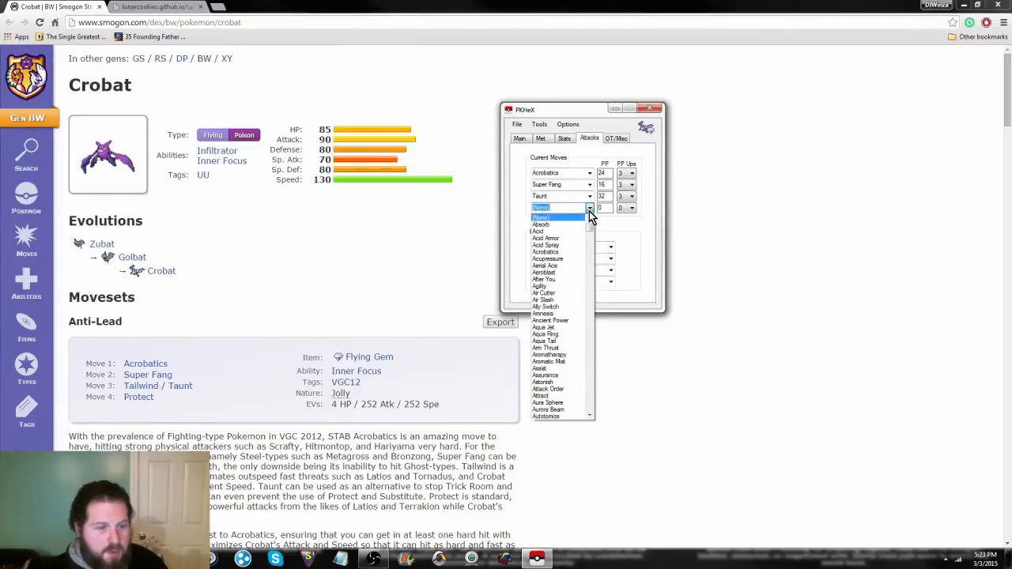
text(protect)
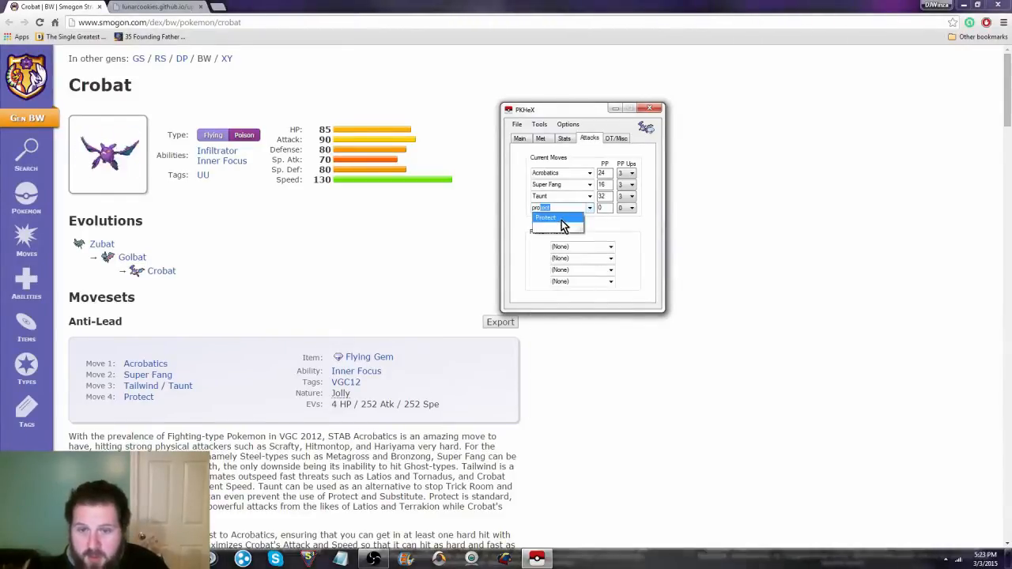
key(Return)
click(628, 208)
click(625, 233)
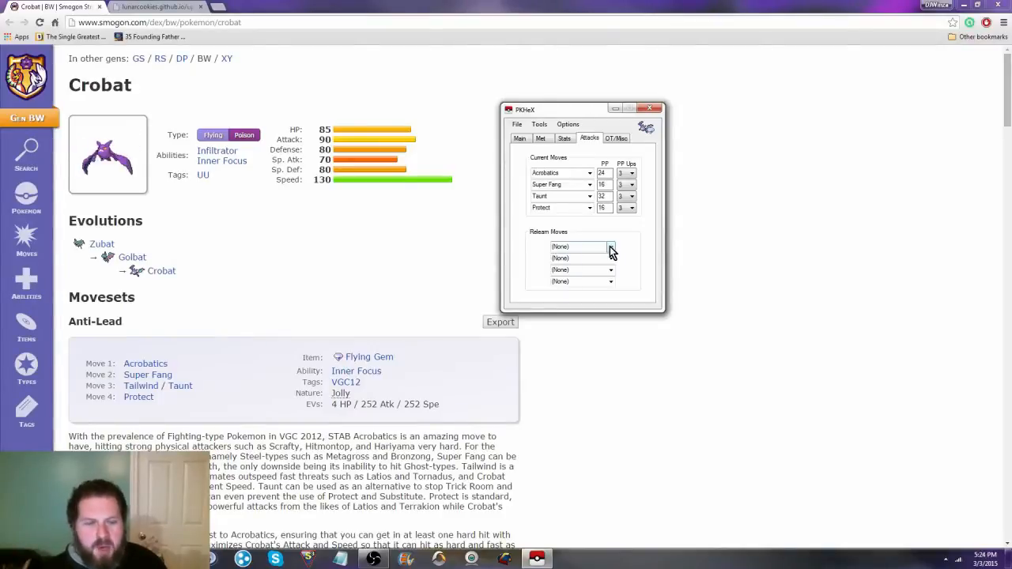
- Set the Crobat's first relearn move to Tailwind
click(610, 247)
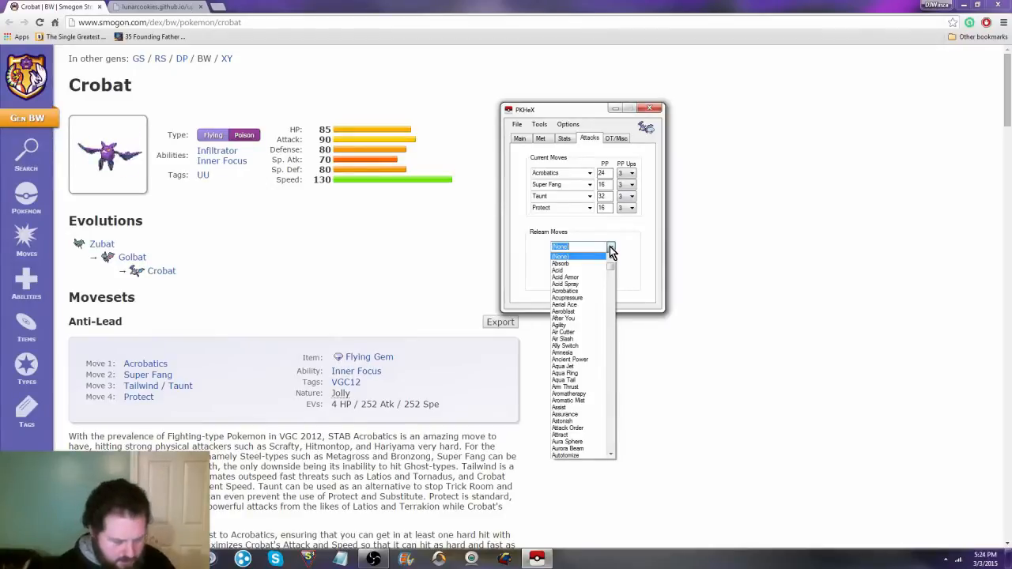
text(Tail Glow)
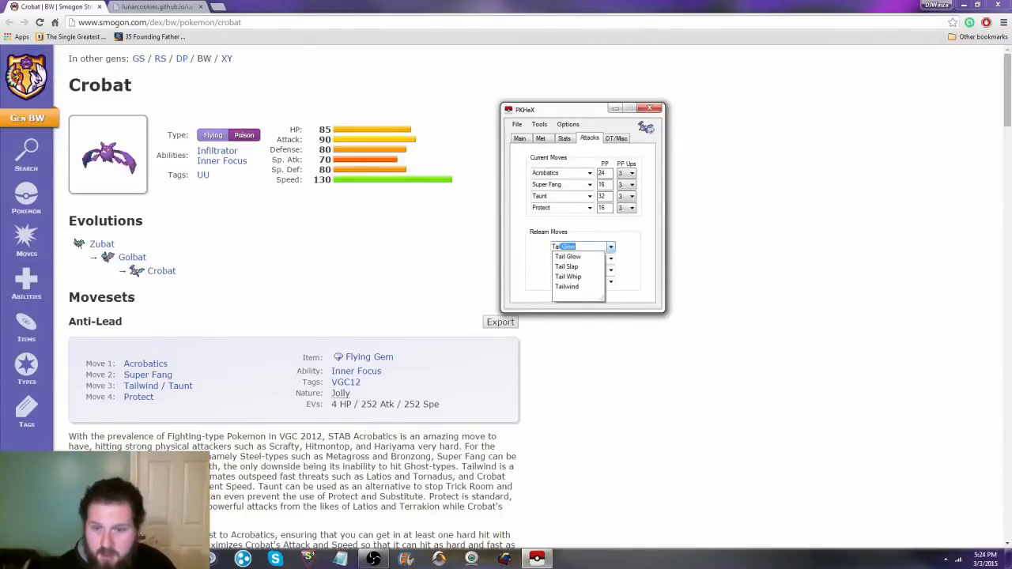
click(579, 286)
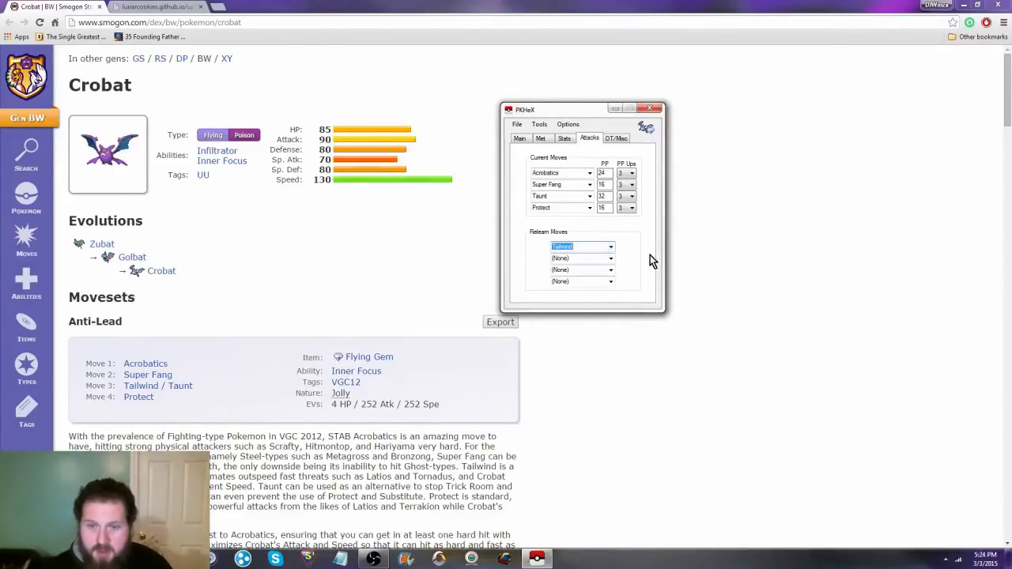
- Try 65535 as the secret ID (SID) in the Crobat's trainer information and clear the field again
click(618, 139)
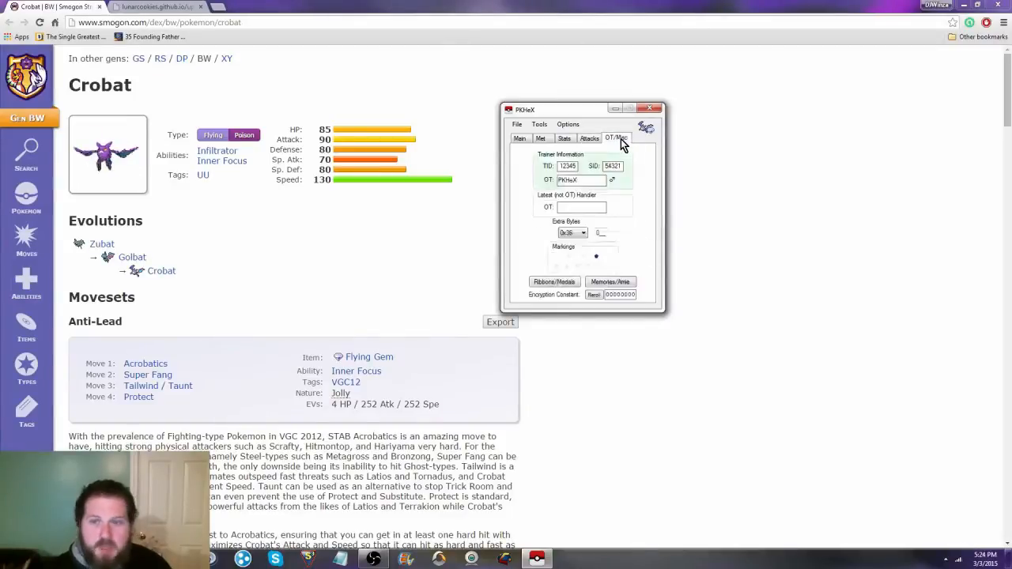
click(567, 139)
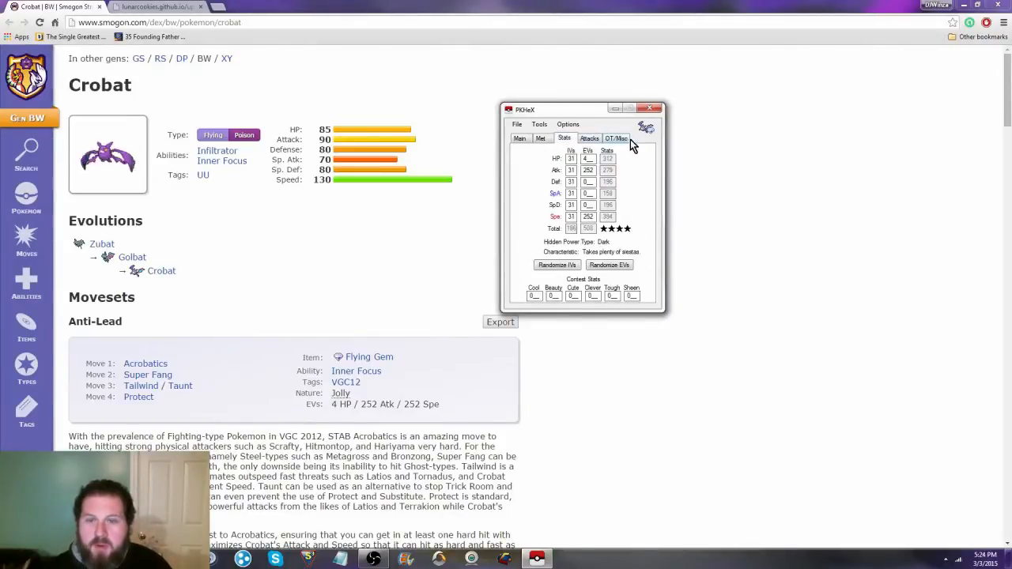
click(621, 139)
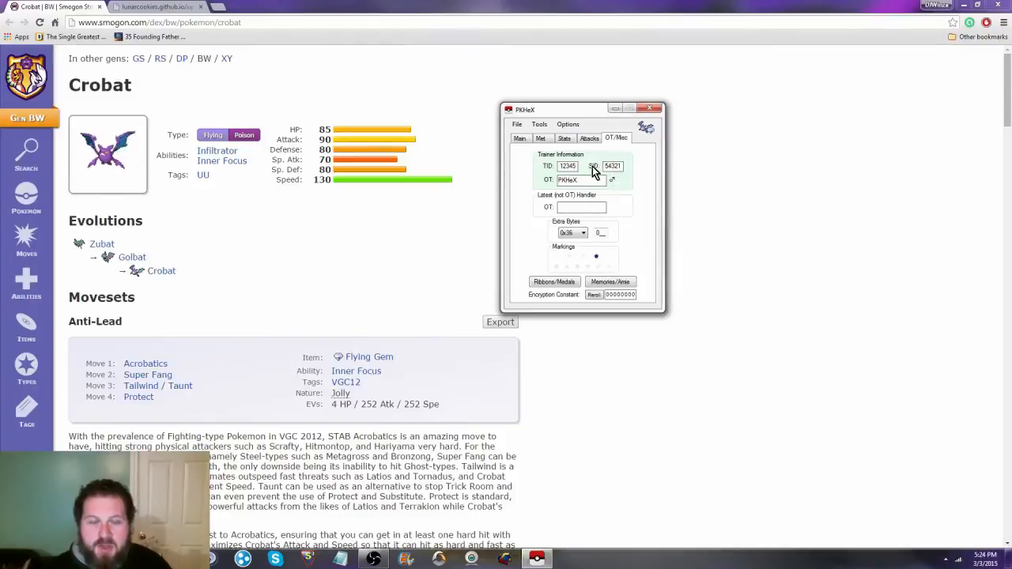
double_click(621, 167)
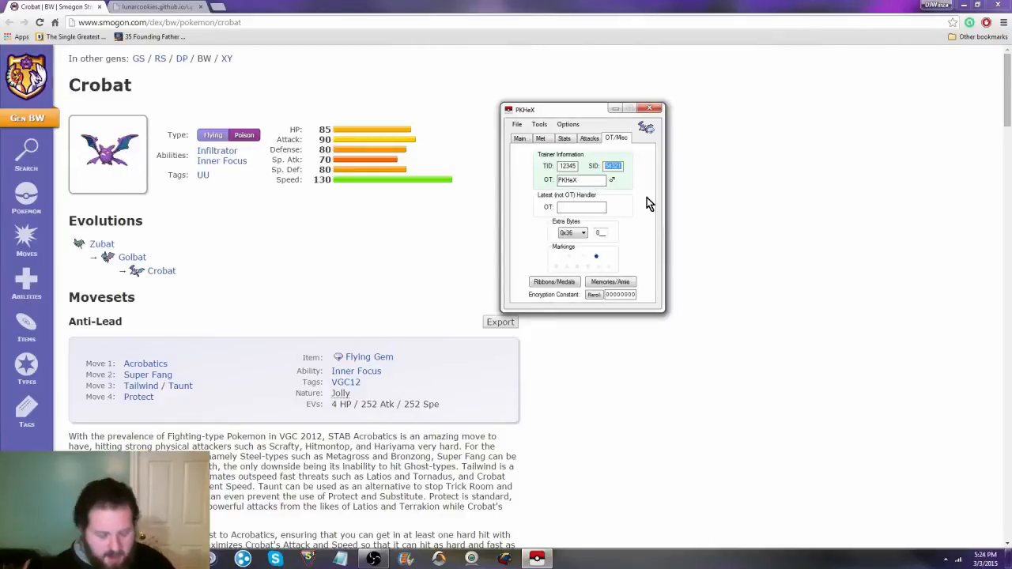
key(Left)
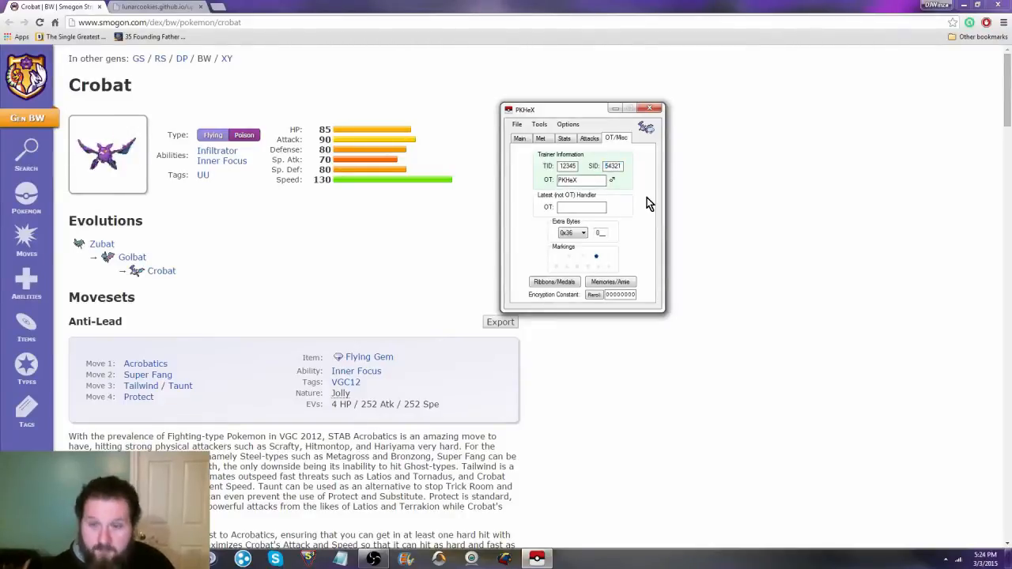
key(shift+Right)
key(shift+Right)
key(shift+Right)
key(shift+Right)
key(shift+Right)
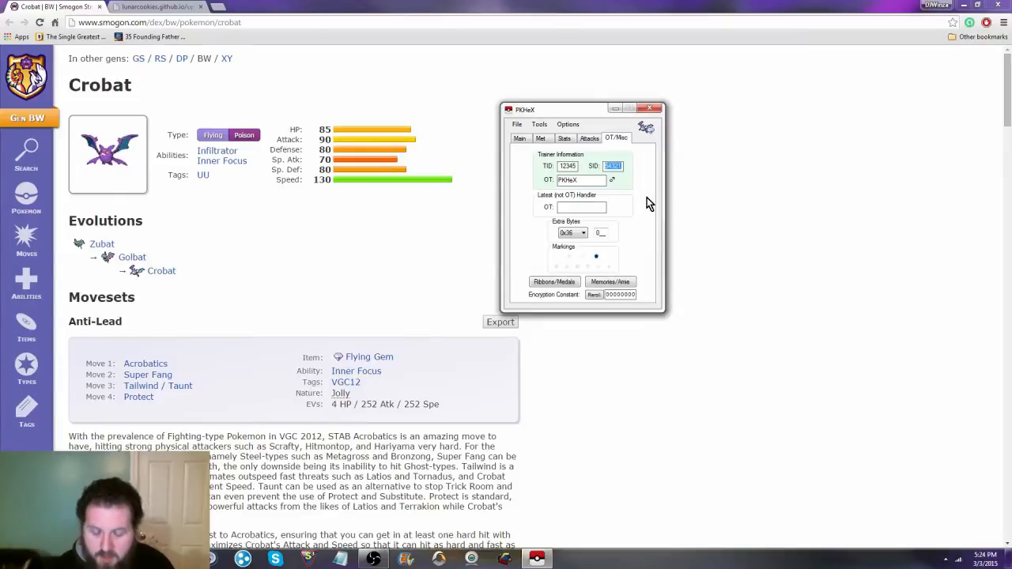
text(65535)
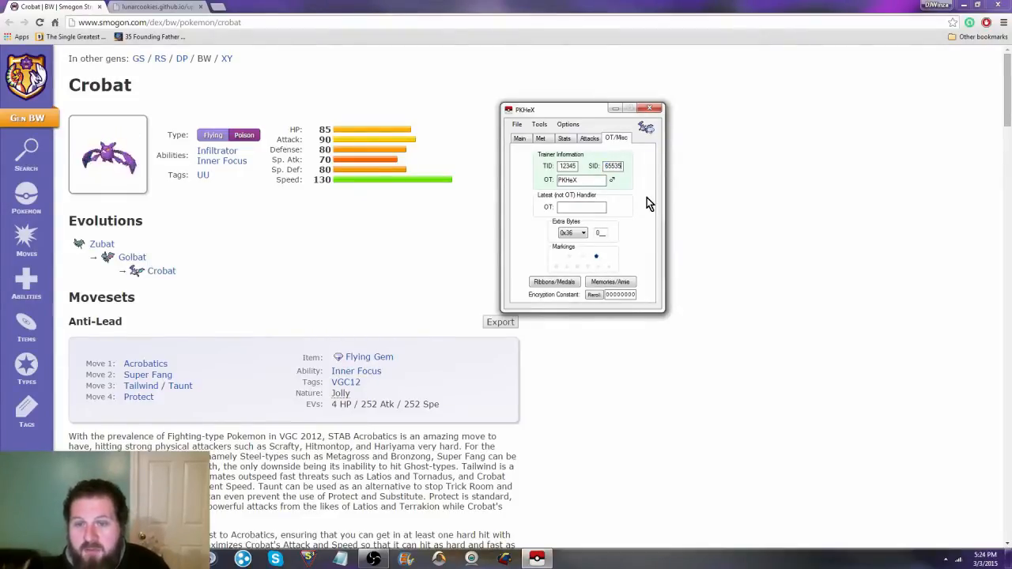
key(BackSpace)
key(BackSpace)
key(BackSpace)
key(BackSpace)
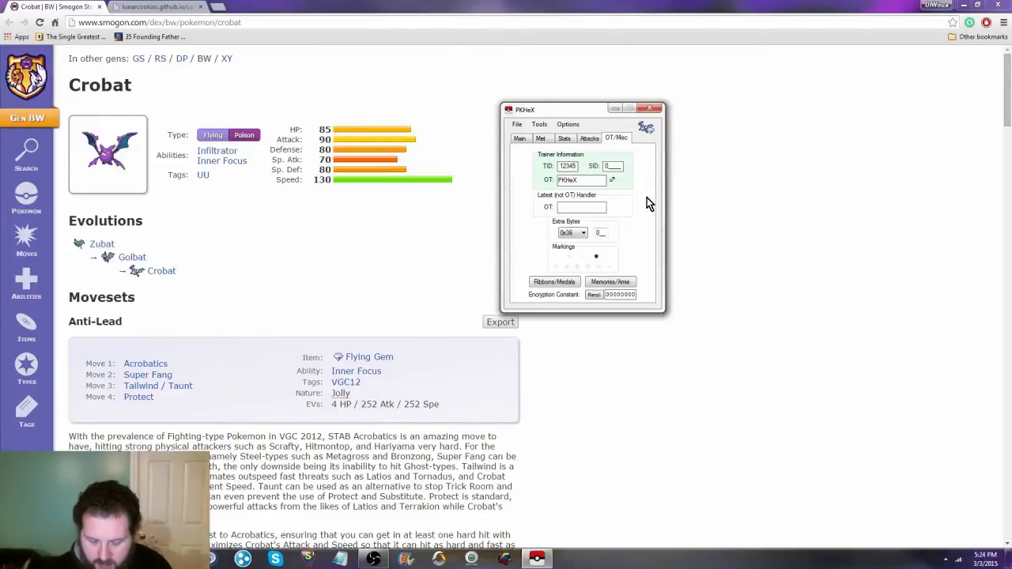
text(65535)
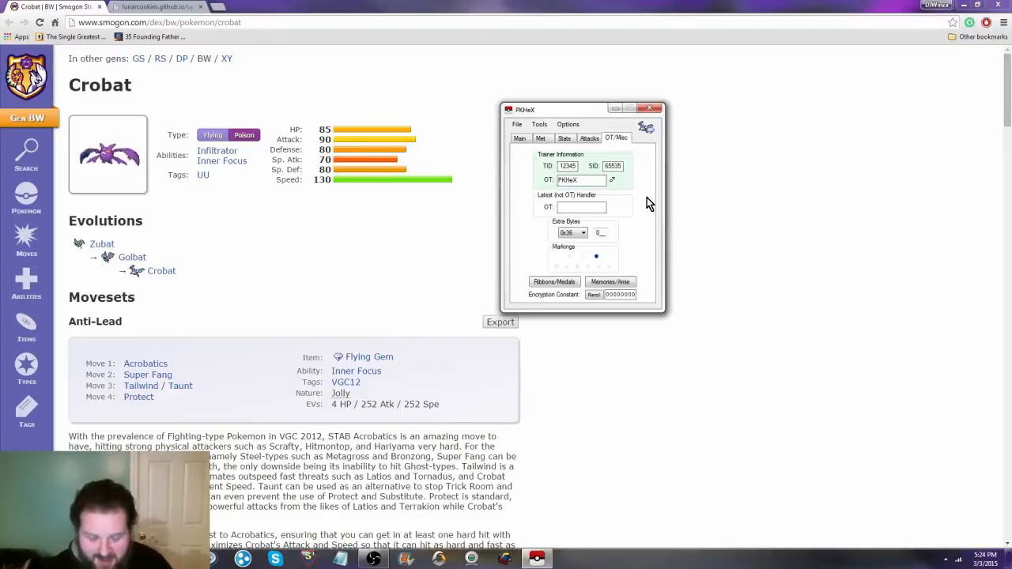
key(BackSpace)
key(BackSpace)
key(BackSpace)
key(BackSpace)
key(BackSpace)
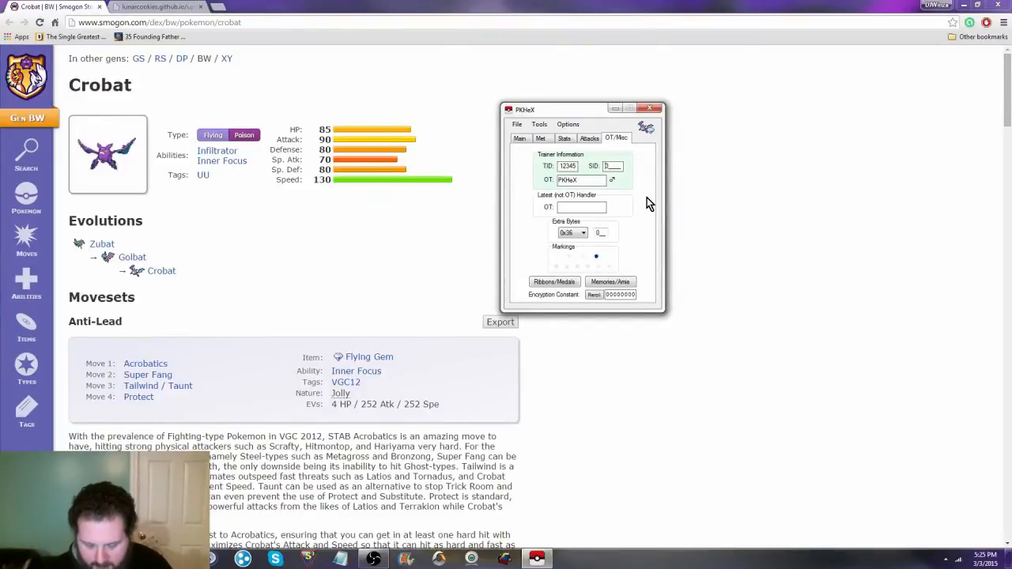
- Enter the trainer's own secret ID (SID) and trainer ID (TID) in the Crobat's trainer information
text(33020)
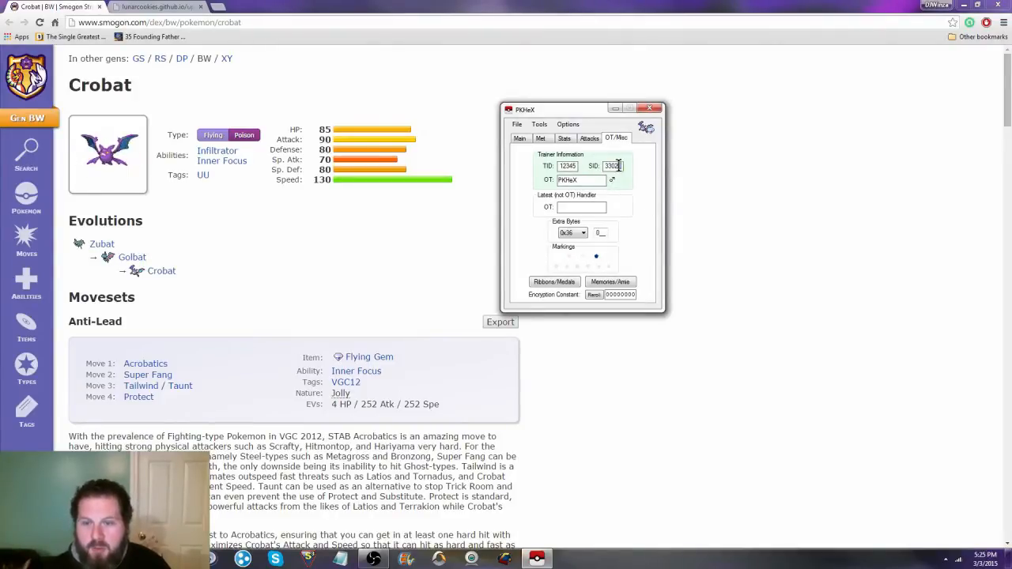
text(8)
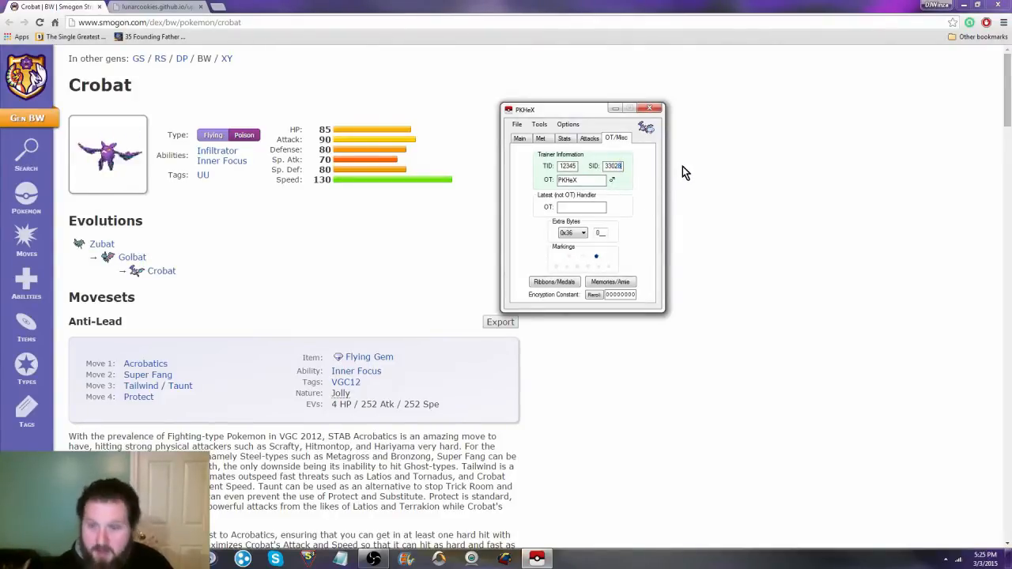
double_click(578, 166)
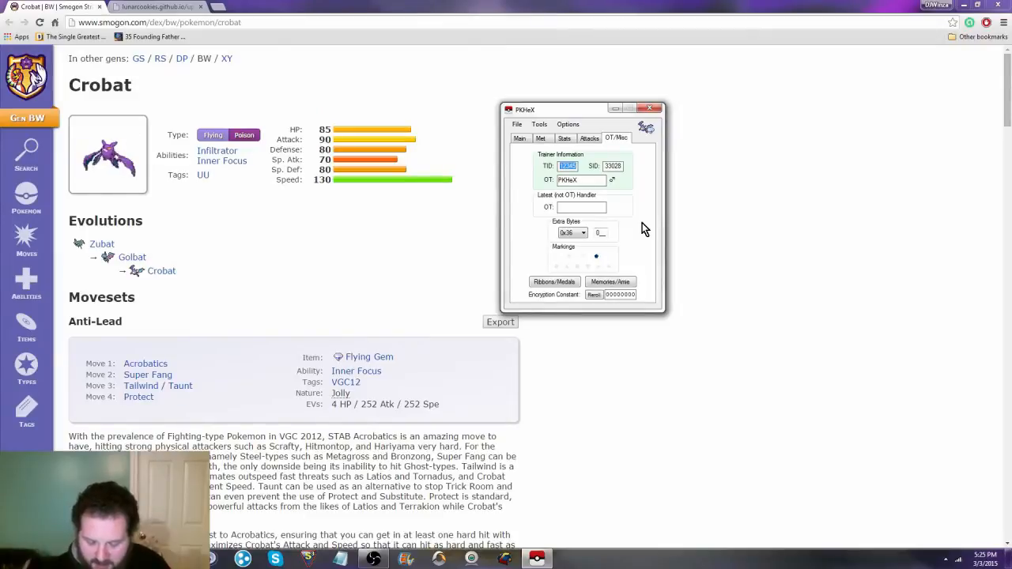
text(22151)
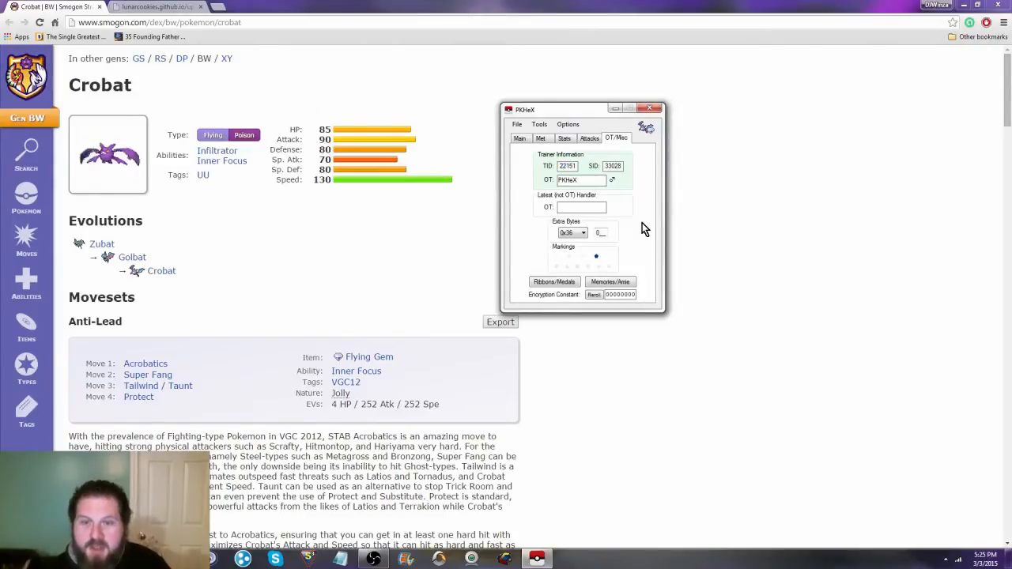
key(Tab)
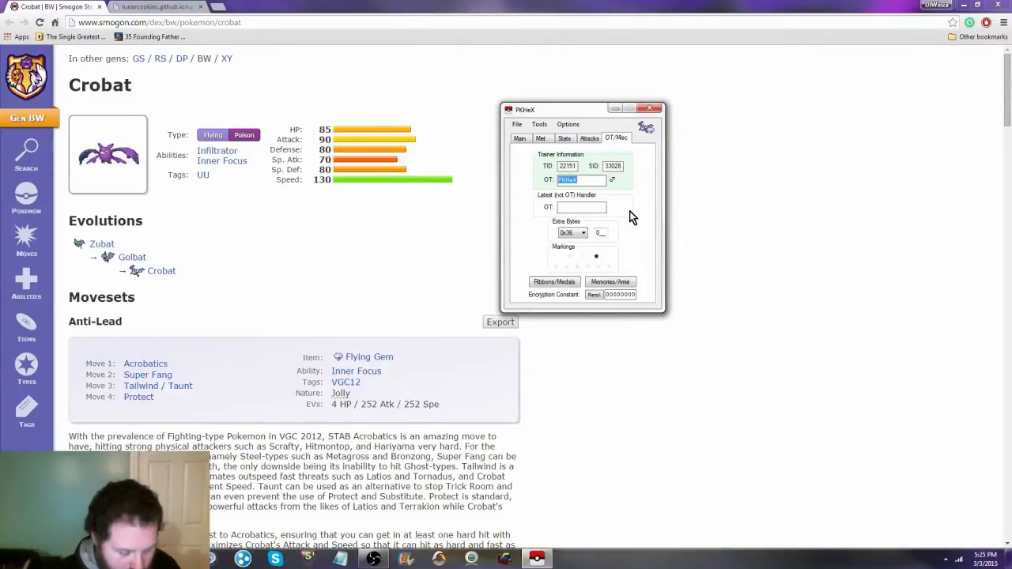
- Enter the trainer's own name as the Crobat's original trainer (OT) and enable all six shape markings
text(DJ Winza)
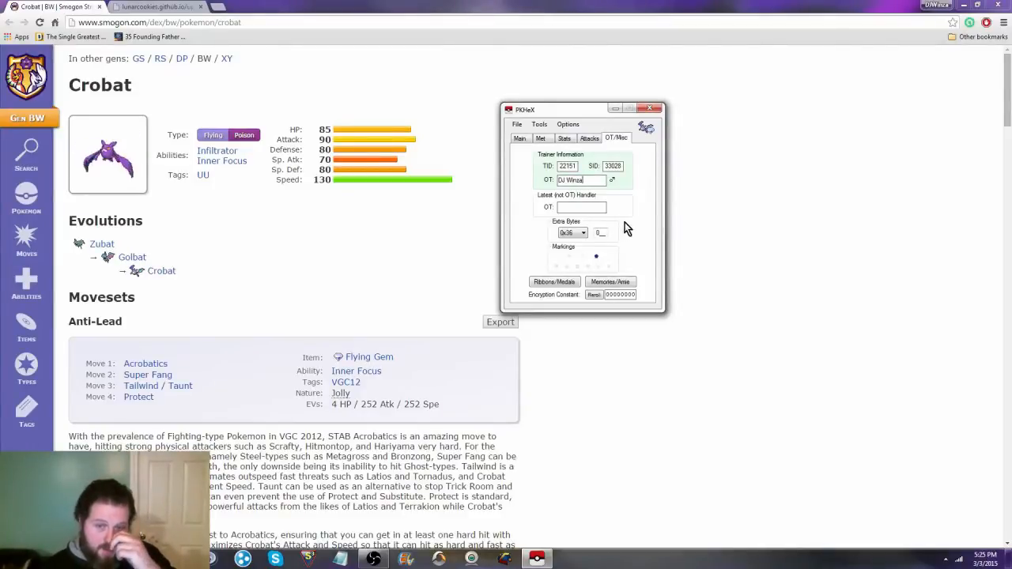
click(559, 265)
click(567, 267)
click(578, 267)
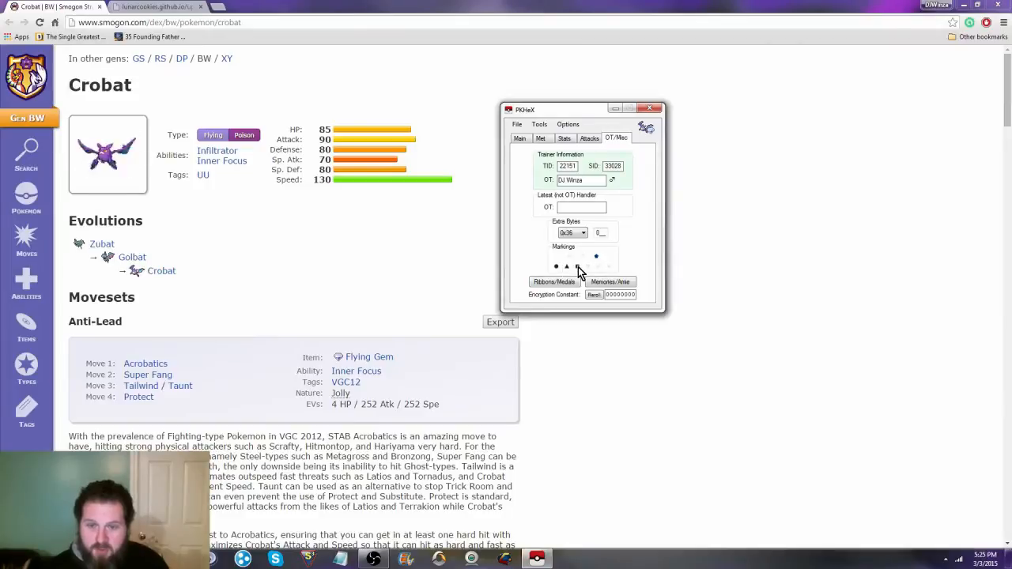
click(589, 267)
click(599, 267)
click(609, 266)
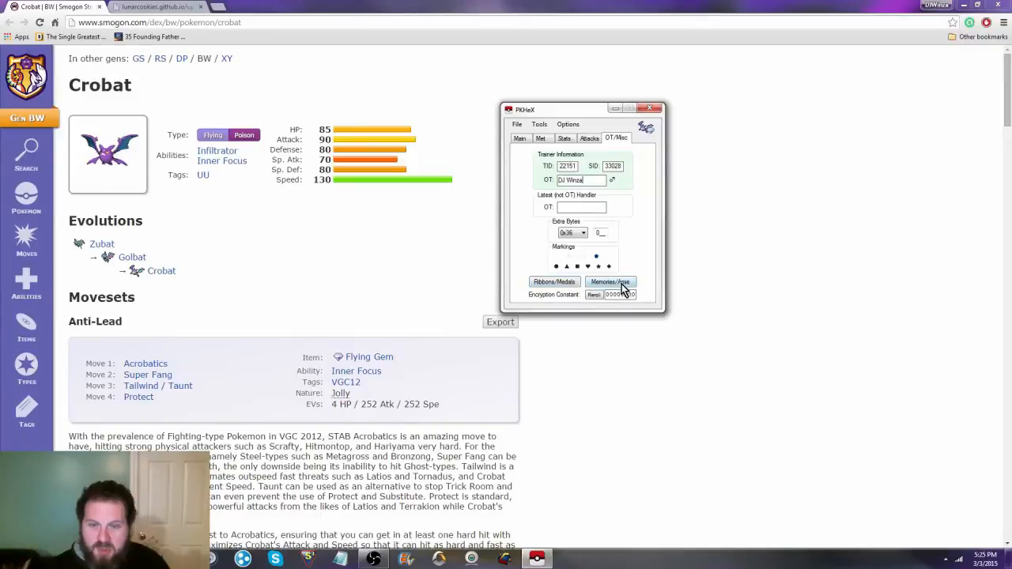
- Make the Crobat shiny, giving it a new PID in its main data
click(589, 138)
click(563, 138)
click(541, 139)
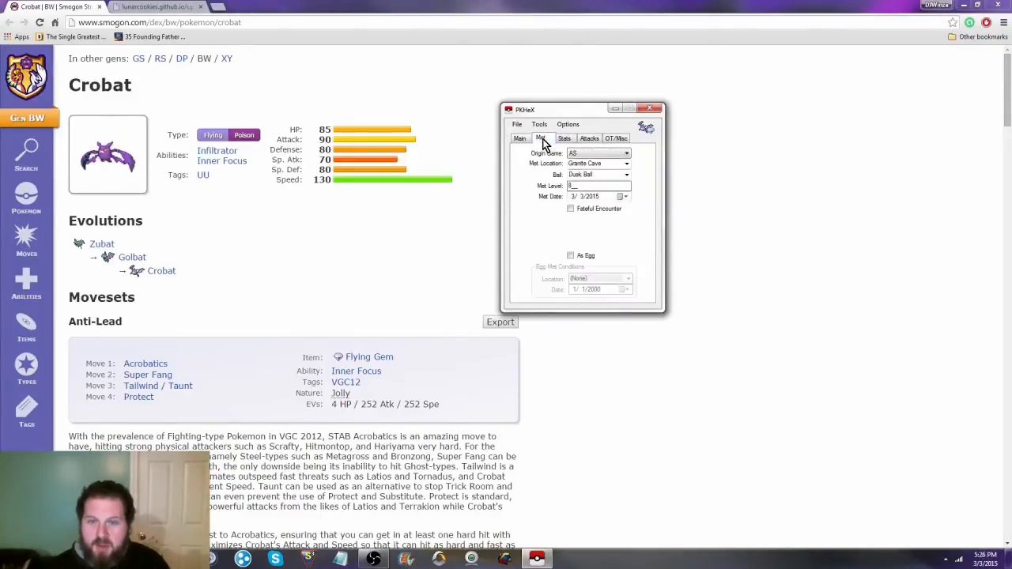
click(519, 139)
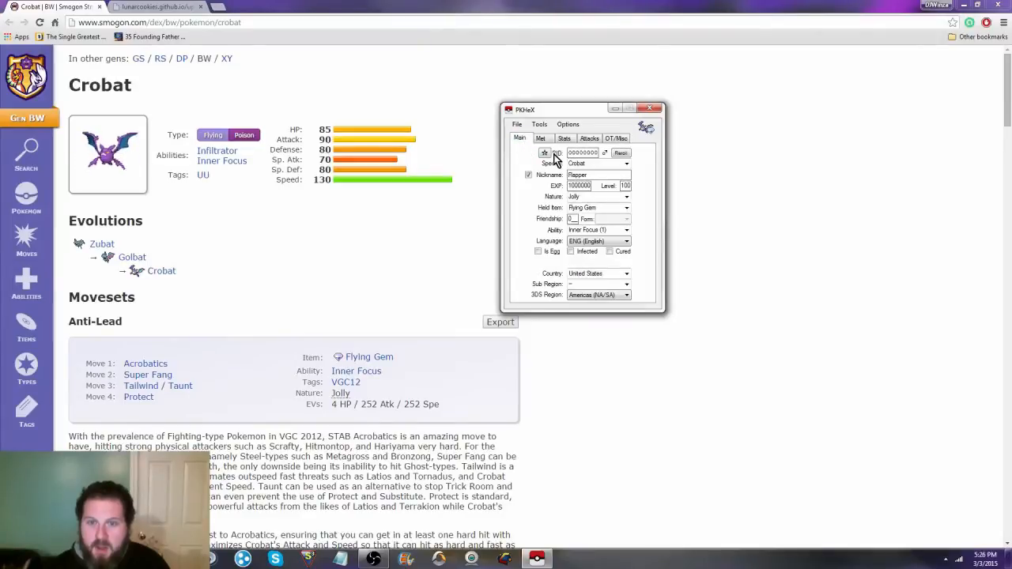
click(622, 153)
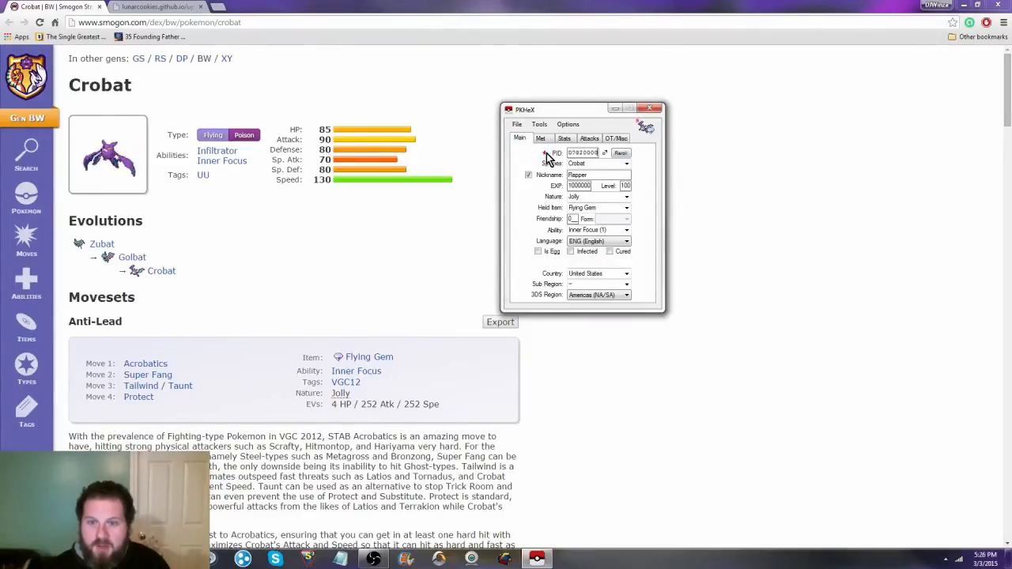
click(544, 153)
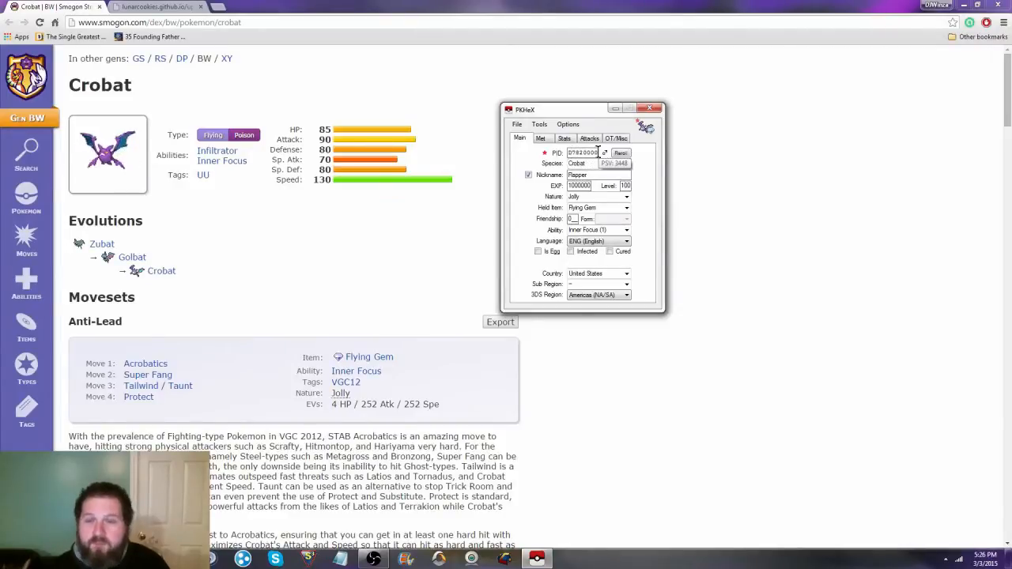
- Save the Crobat as the PKX file "Flapper - D7820000" in the Saved Pokemon folder
click(518, 125)
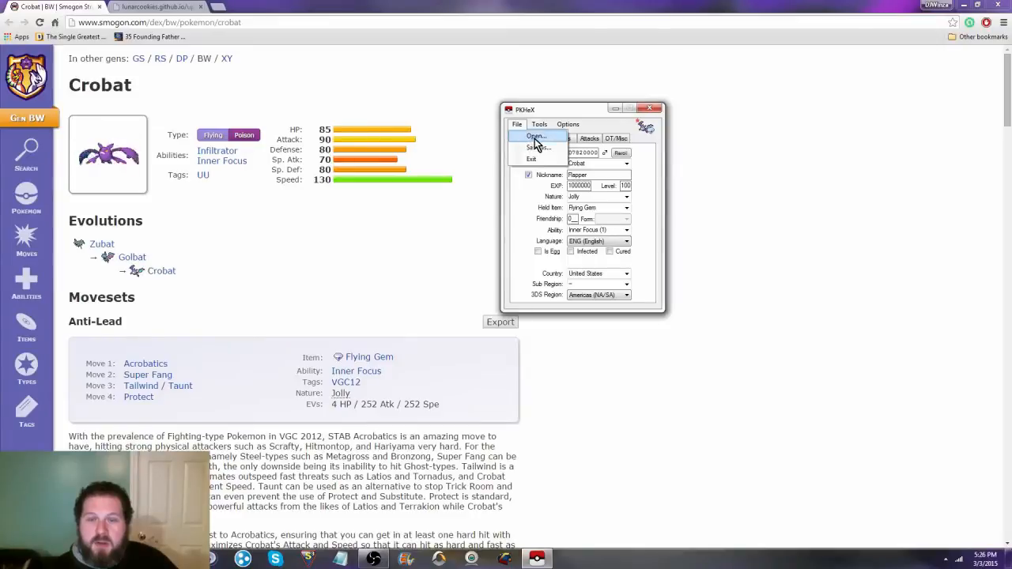
click(537, 149)
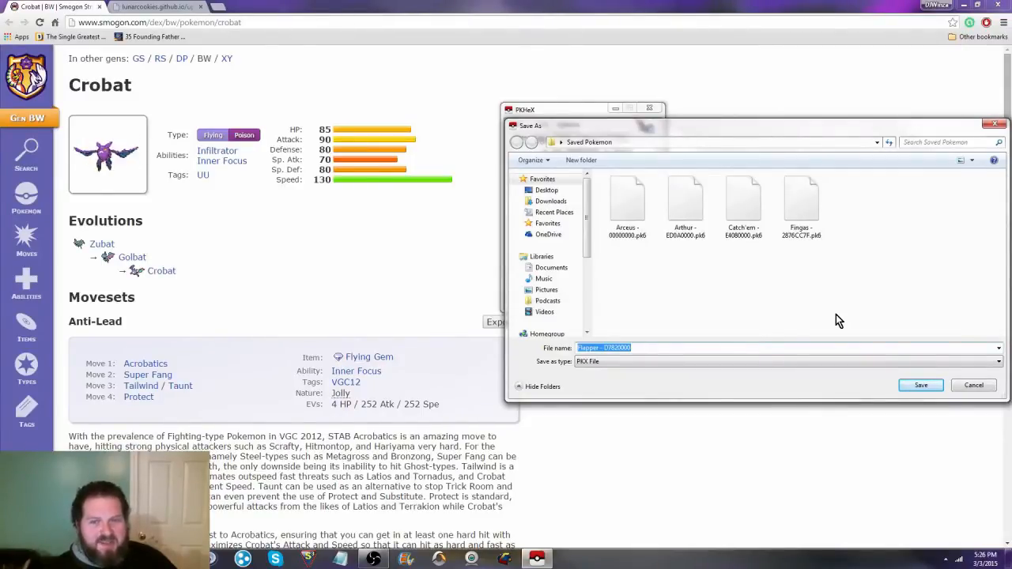
click(921, 387)
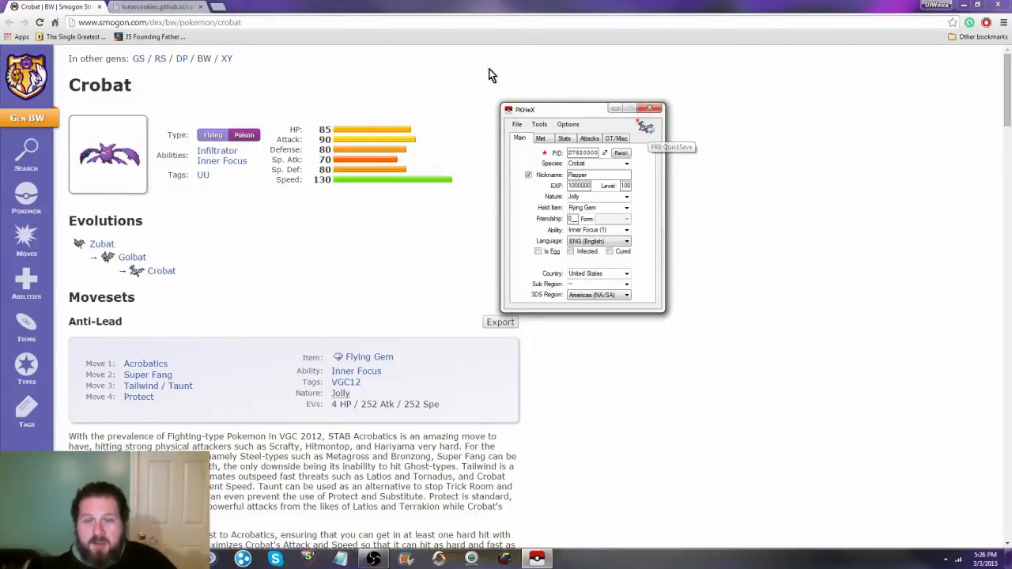
- Switch to the Online Pokemon Injector page in Chrome and generate a QR code from Flapper - D7820000.pk6 in the desktop's Saved Pokemon folder
click(171, 6)
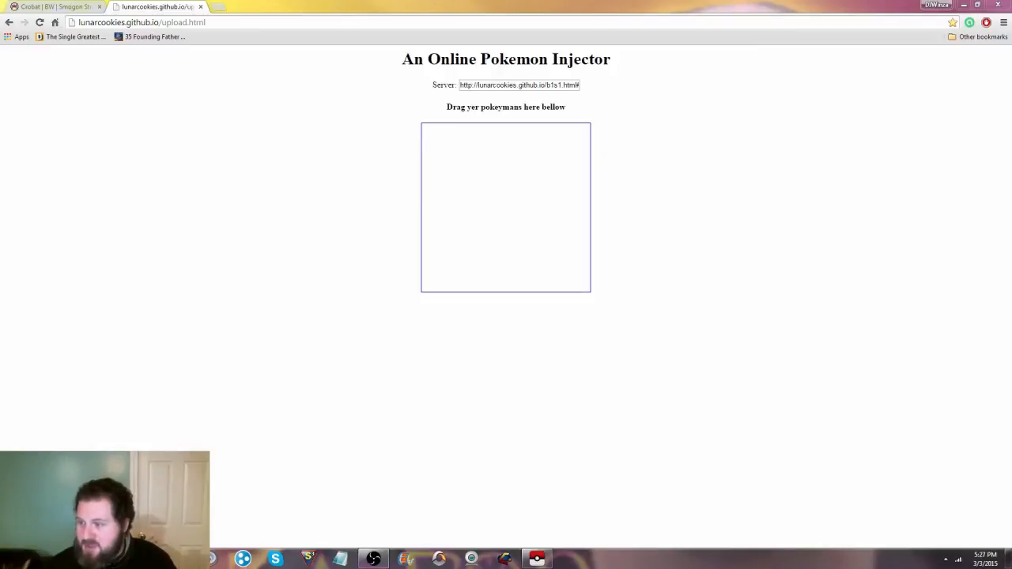
drag(1011, 44, 219, 179)
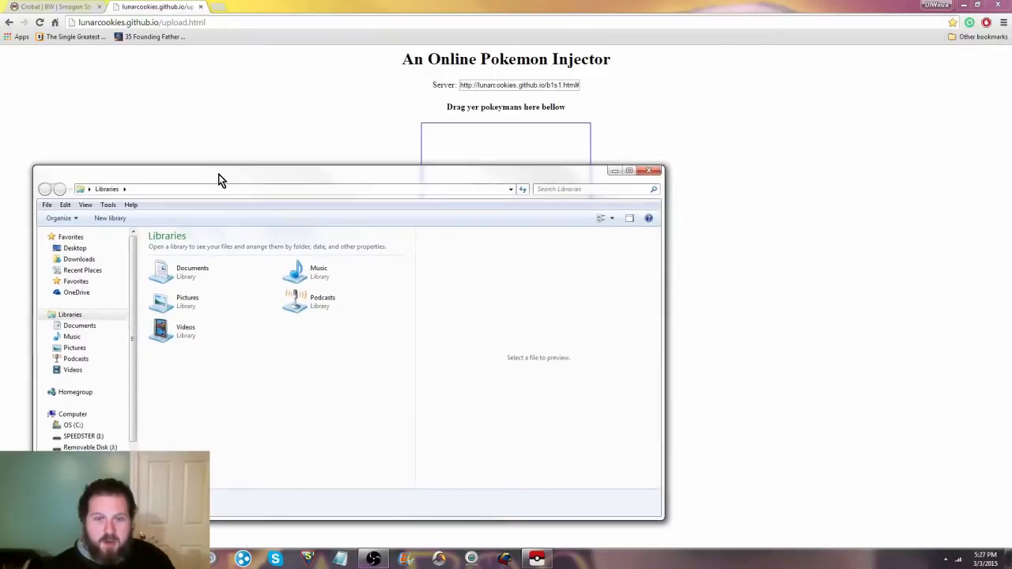
click(75, 248)
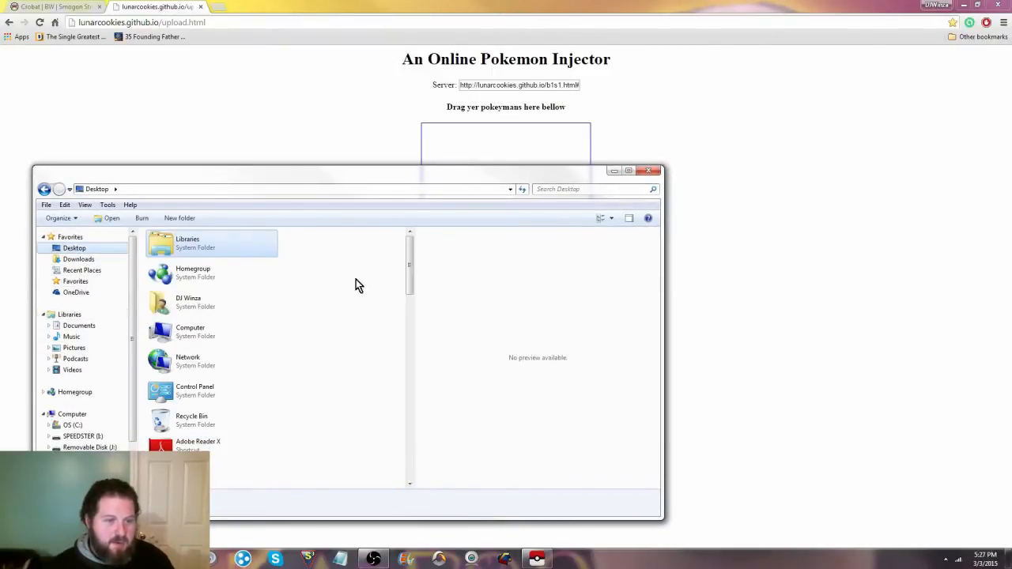
click(412, 347)
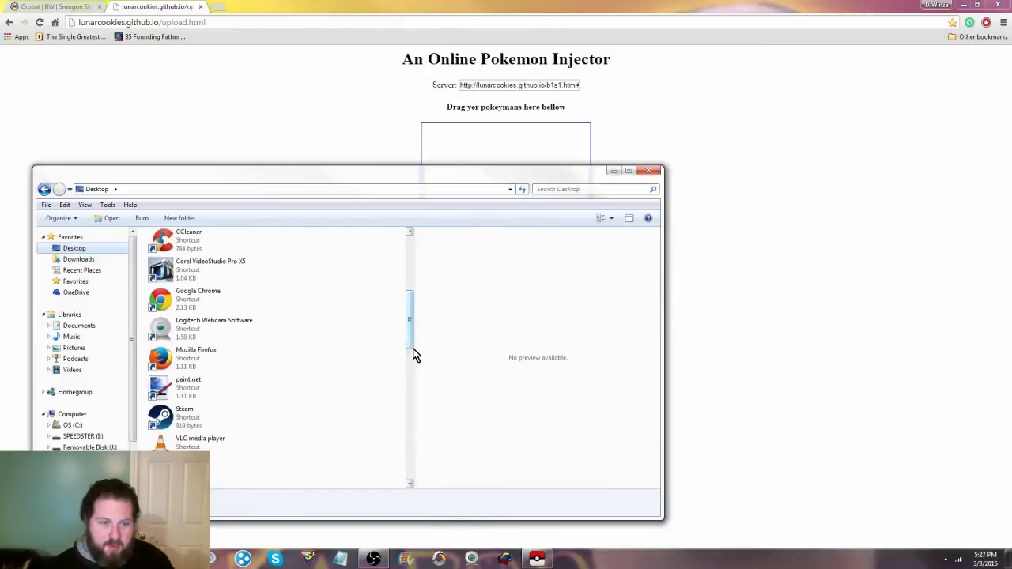
click(412, 360)
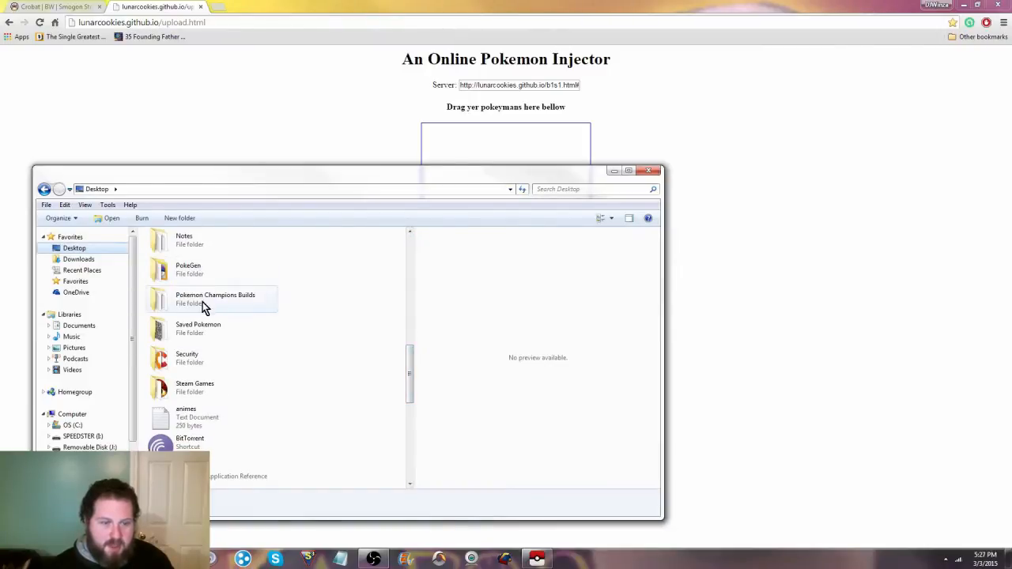
click(194, 334)
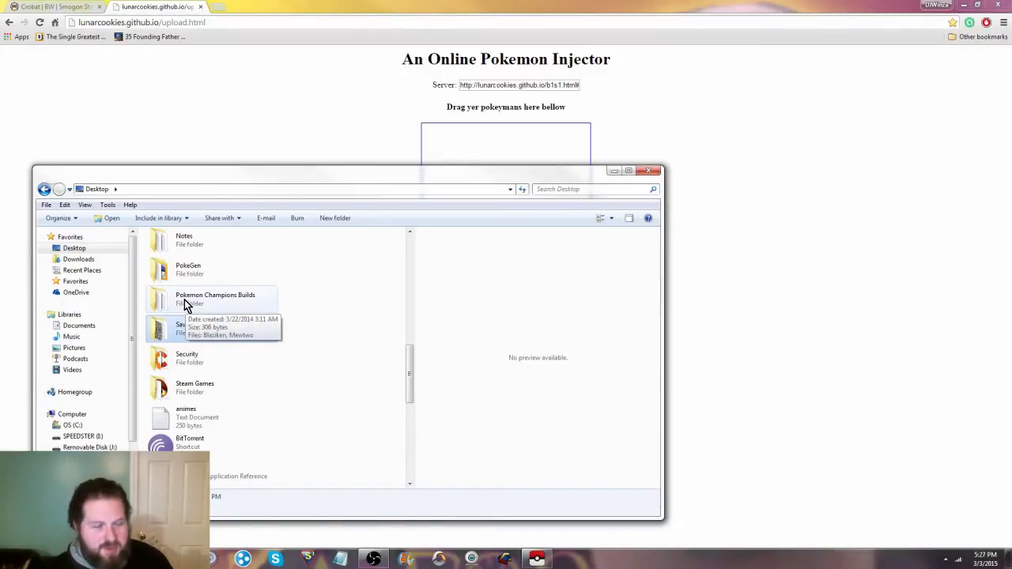
double_click(194, 329)
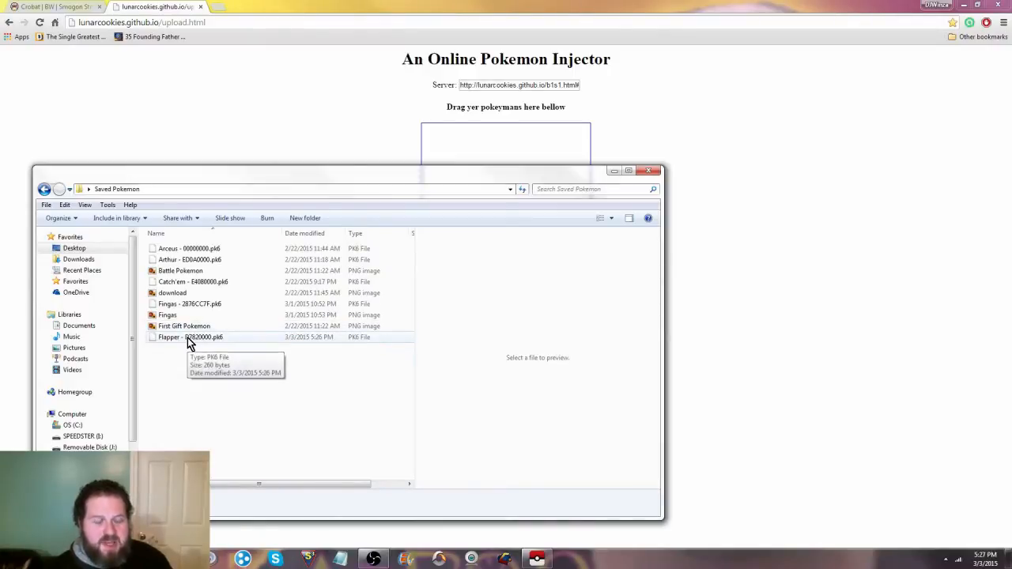
drag(187, 341, 491, 146)
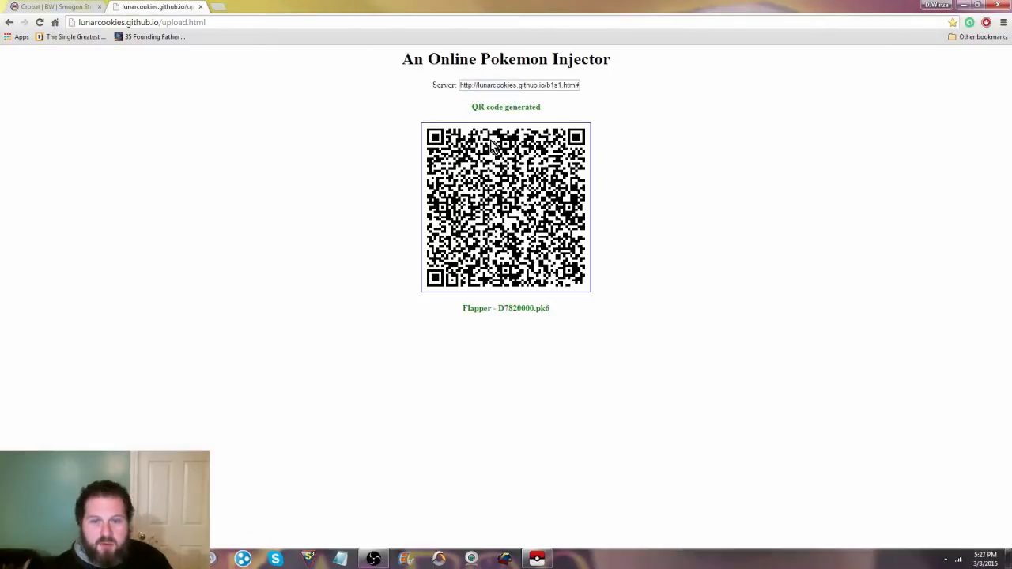